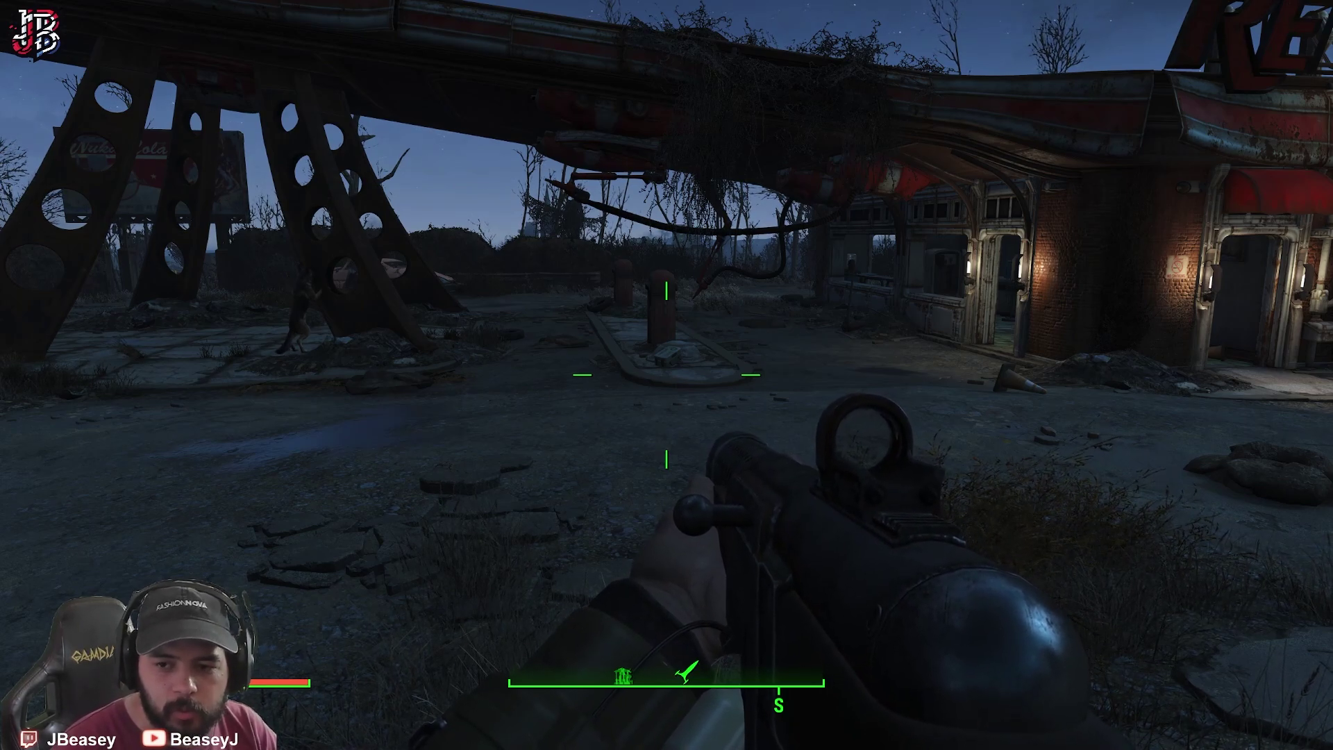
Walk from the Red Rocket gas station past the pumps to the Nuka-Cola billboard road.
key(w)
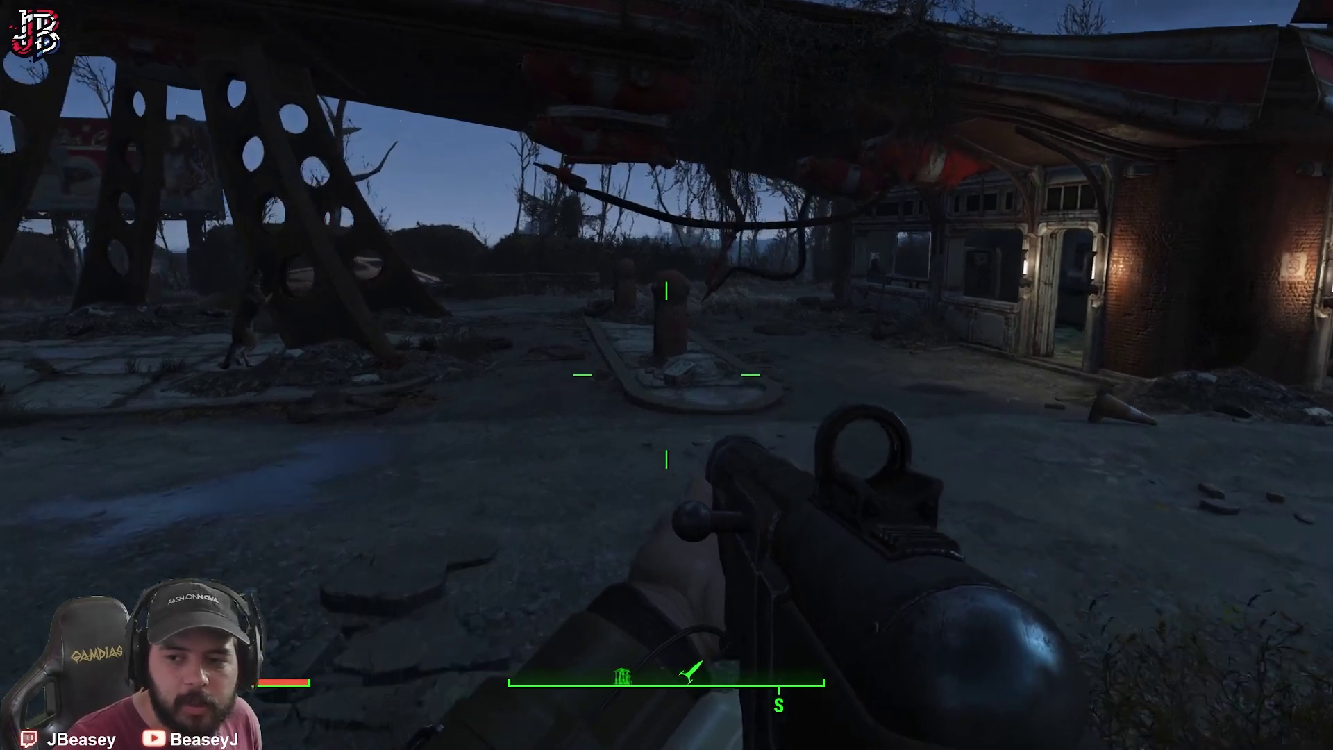
key(w)
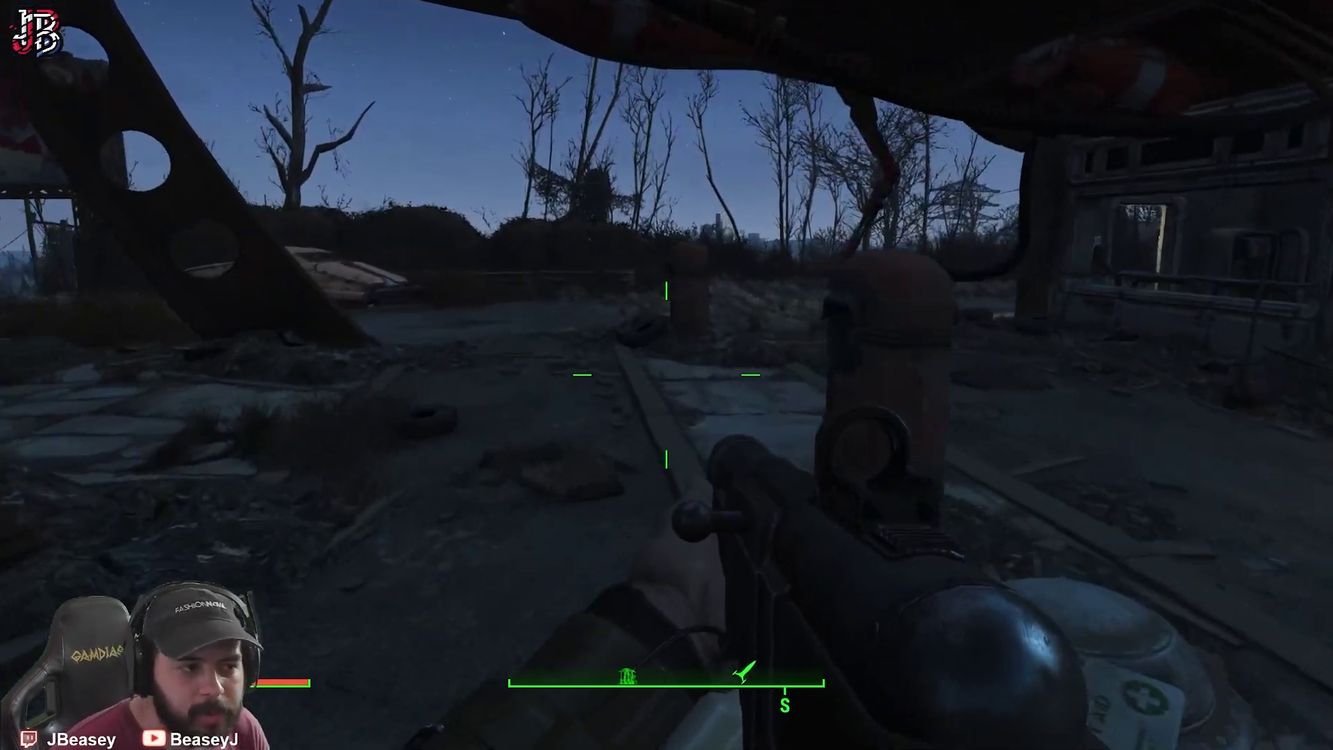
key(w)
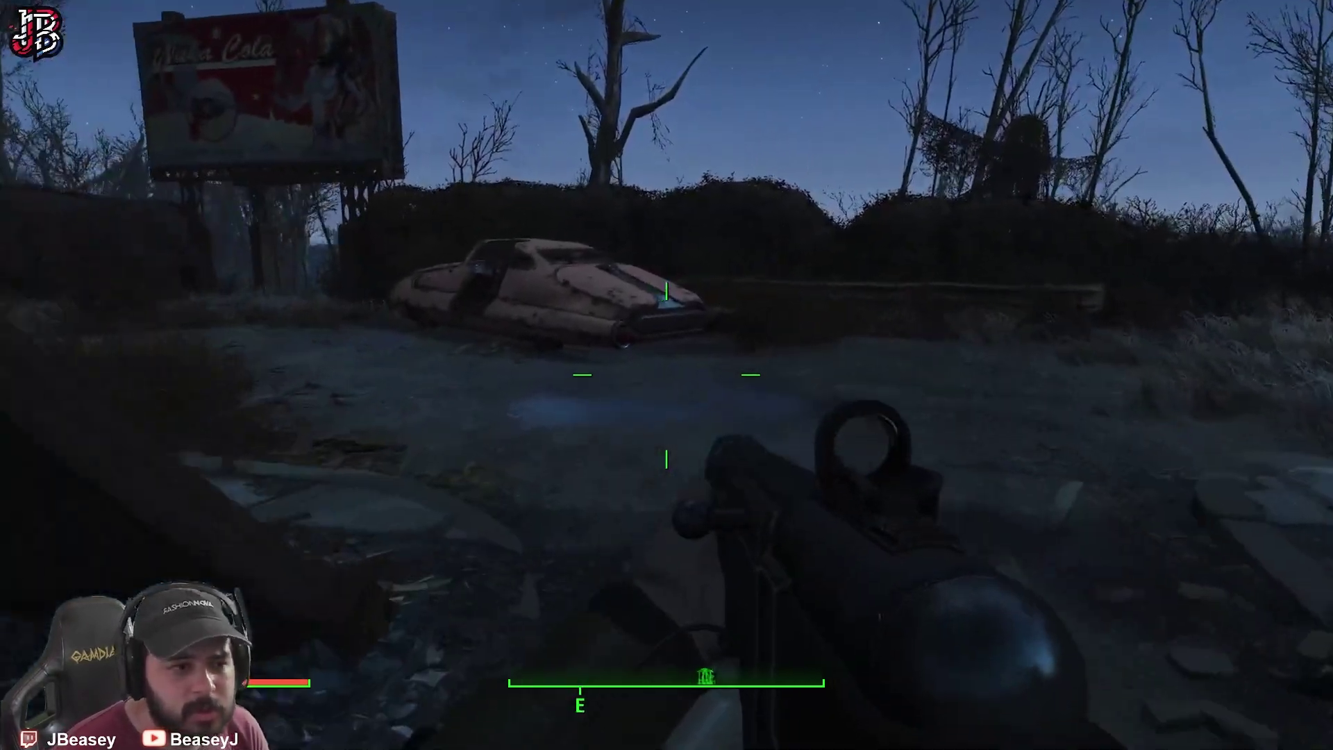
key(w)
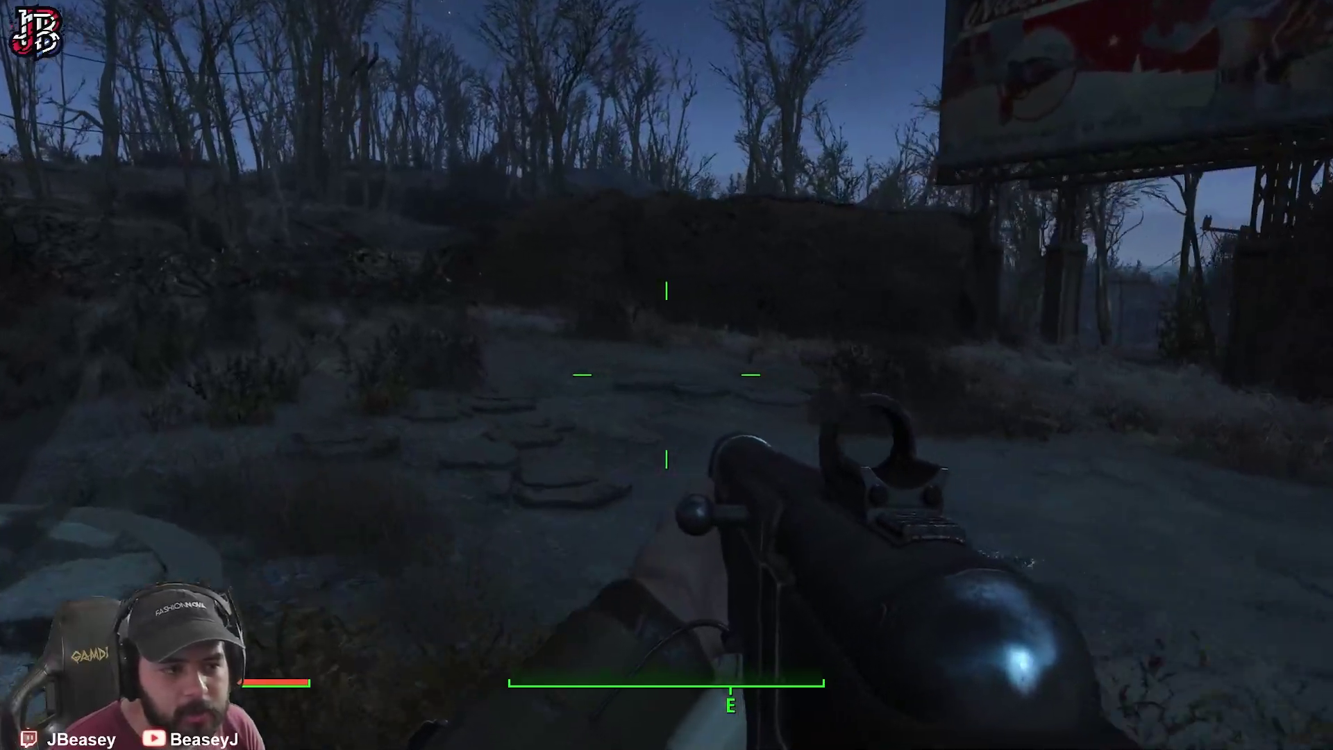
key(Escape)
Keep walking toward the treeline, road and dark structure while the game view stays blurred.
key(w)
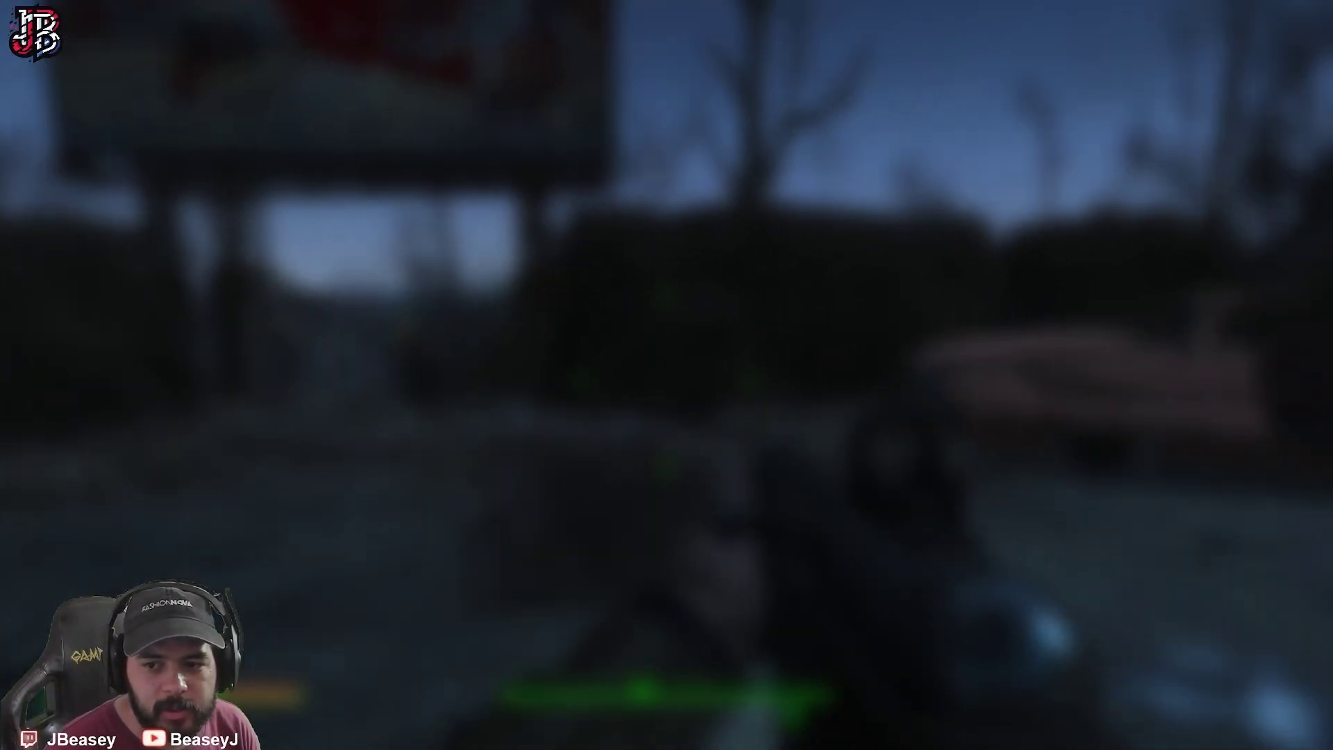
key(w)
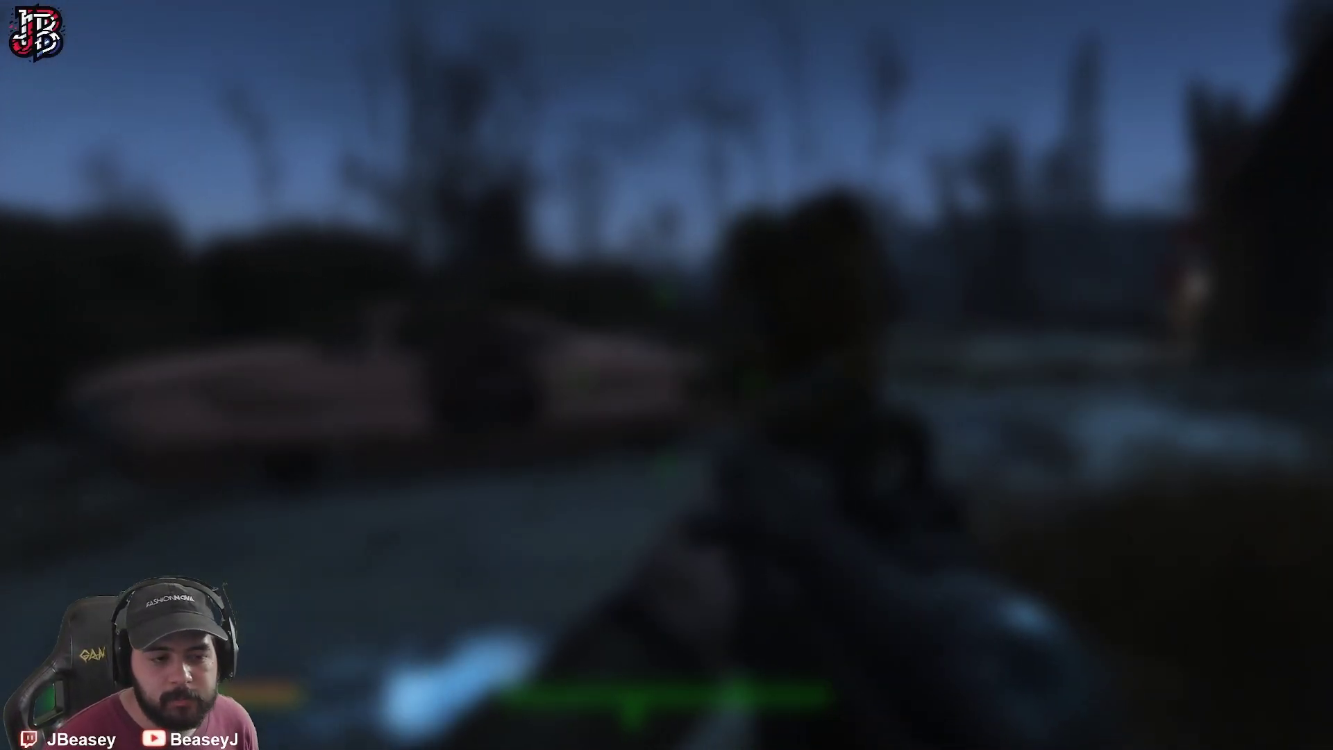
key(w)
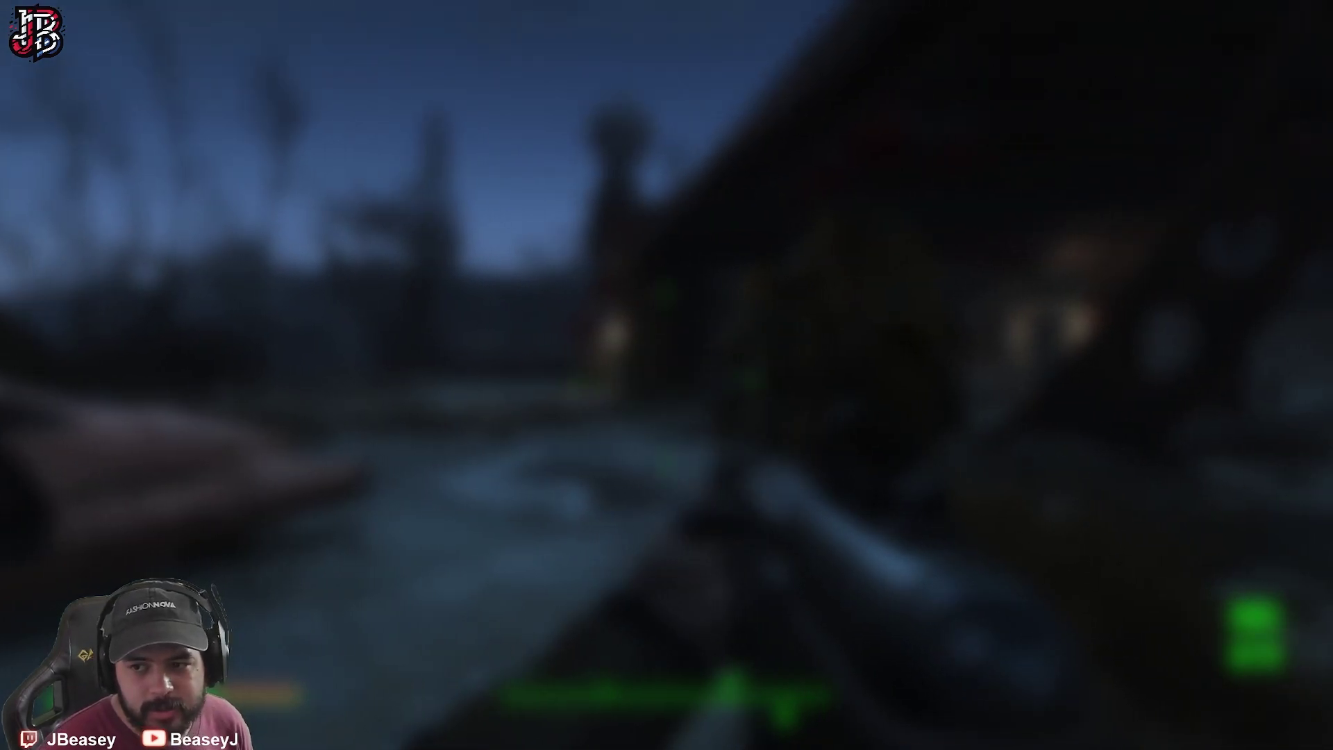
key(w)
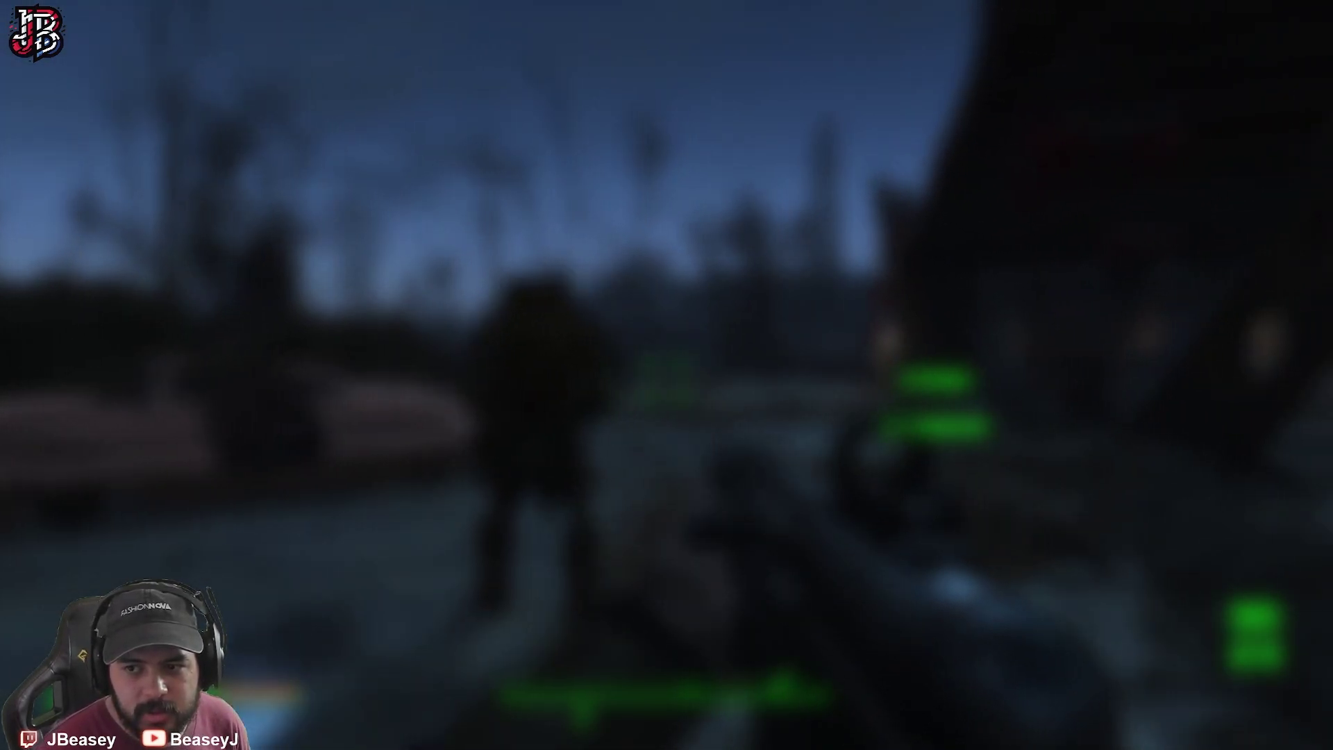
key(w)
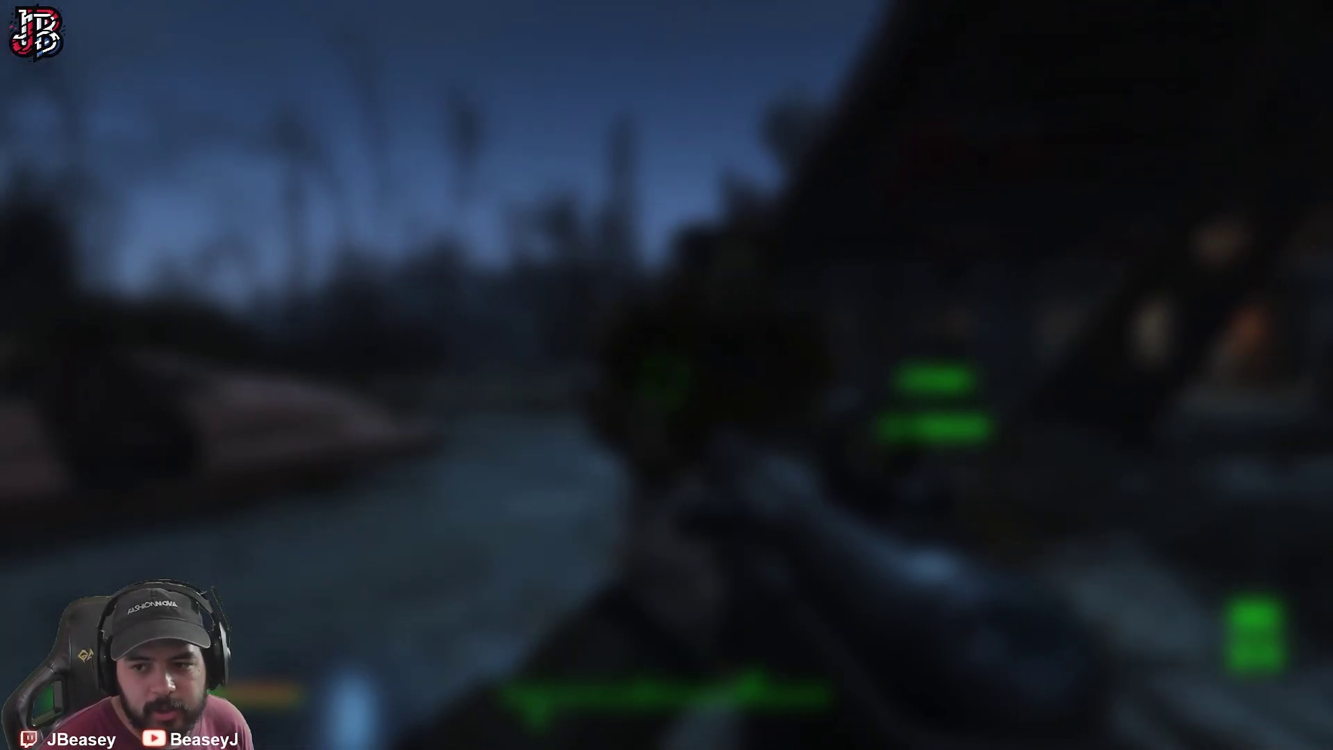
key(w)
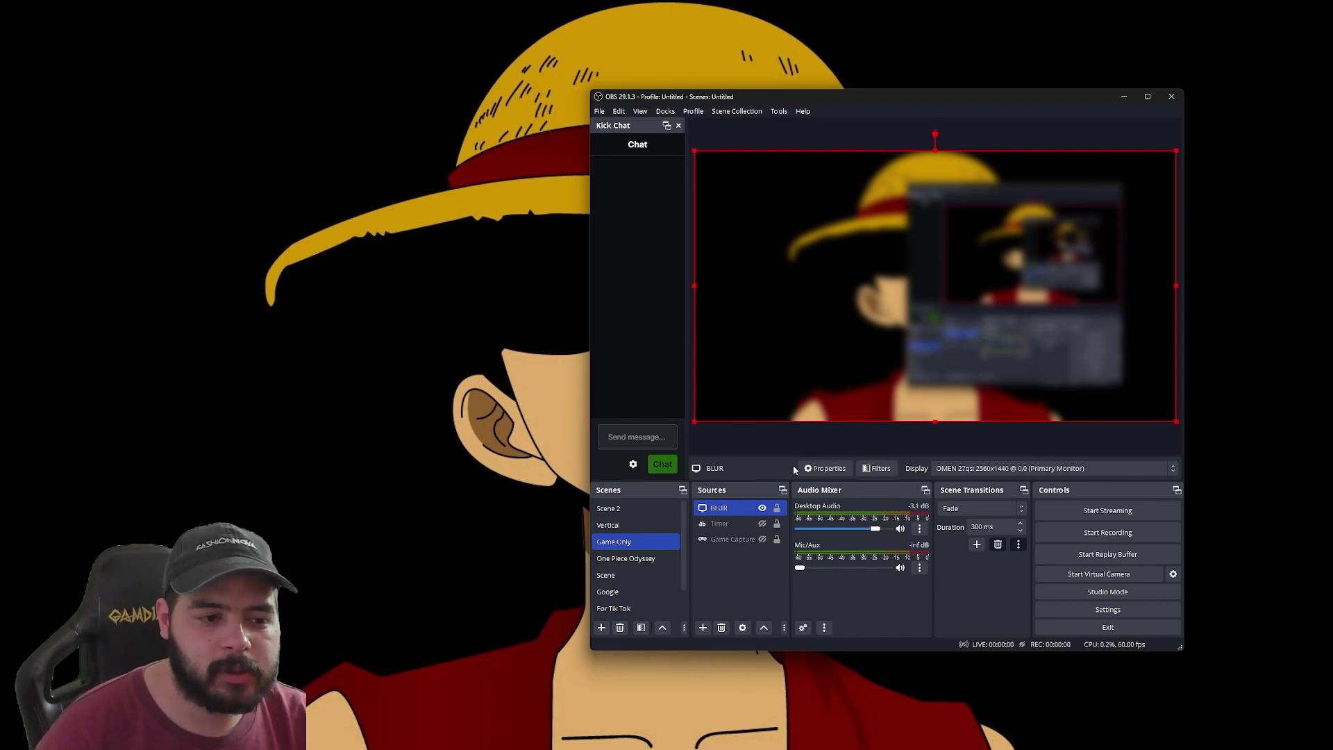
Inspect BLUR's properties and context menu without changes, then move the OBS window lower-left.
double_click(739, 510)
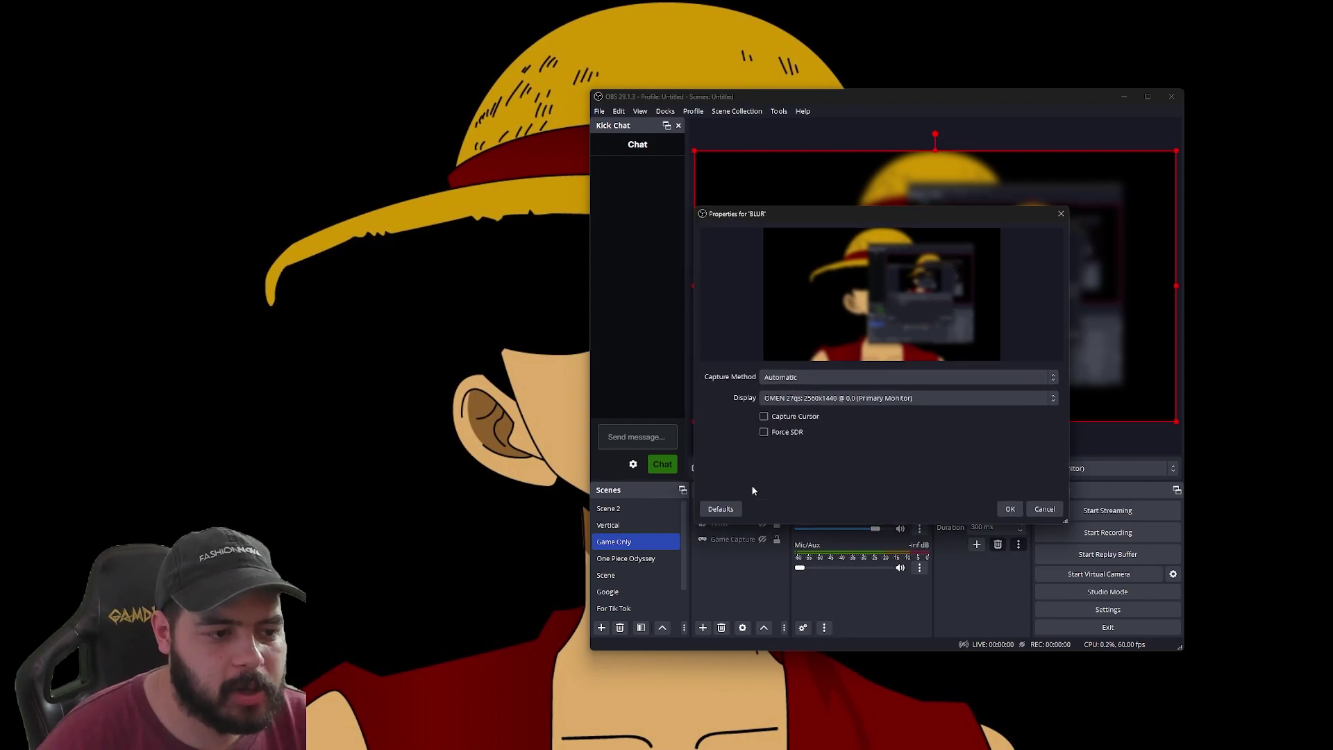
click(1044, 509)
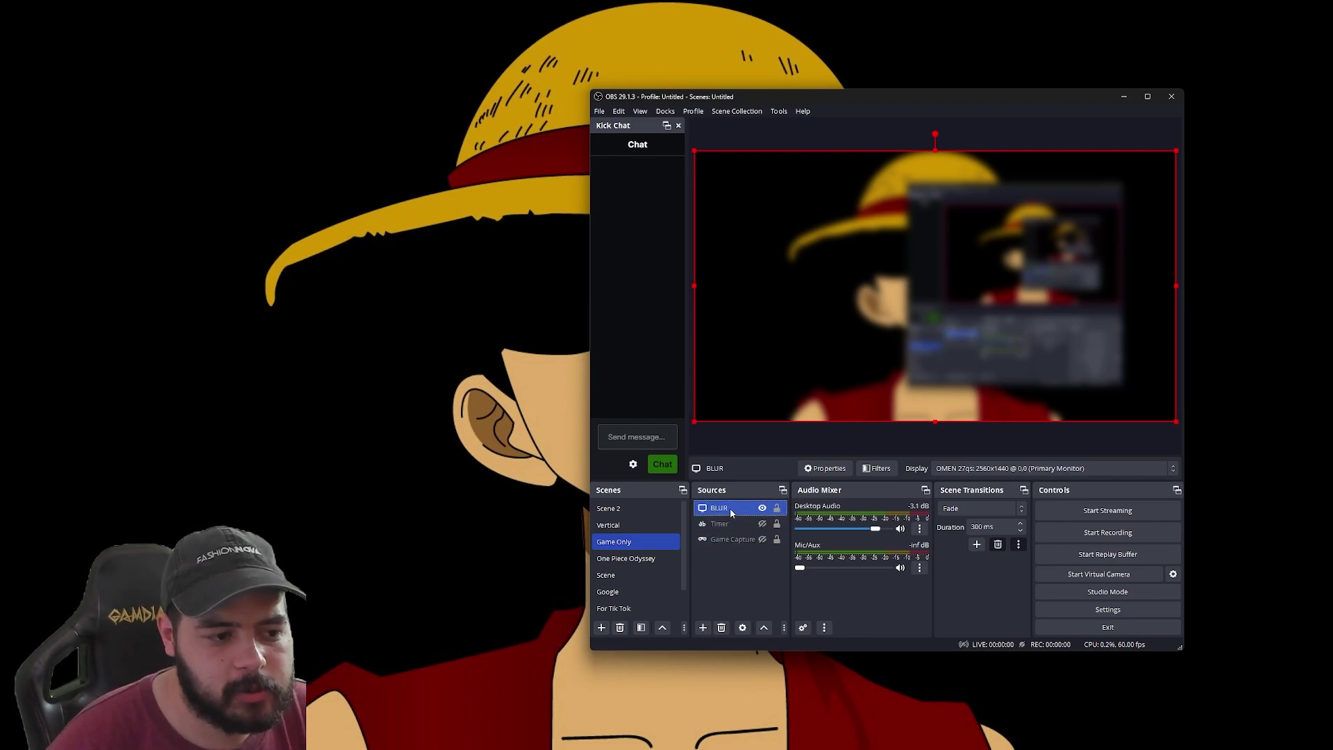
right_click(731, 513)
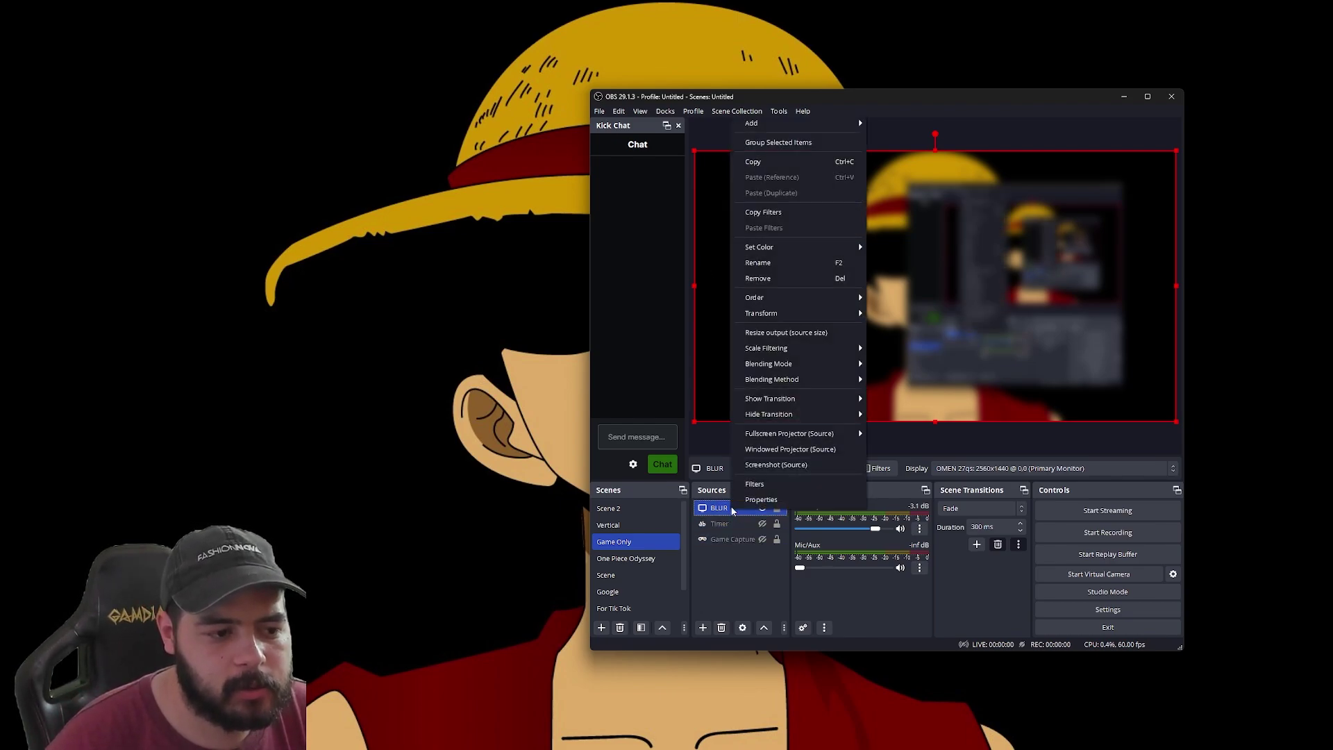
click(993, 96)
drag(869, 103, 736, 146)
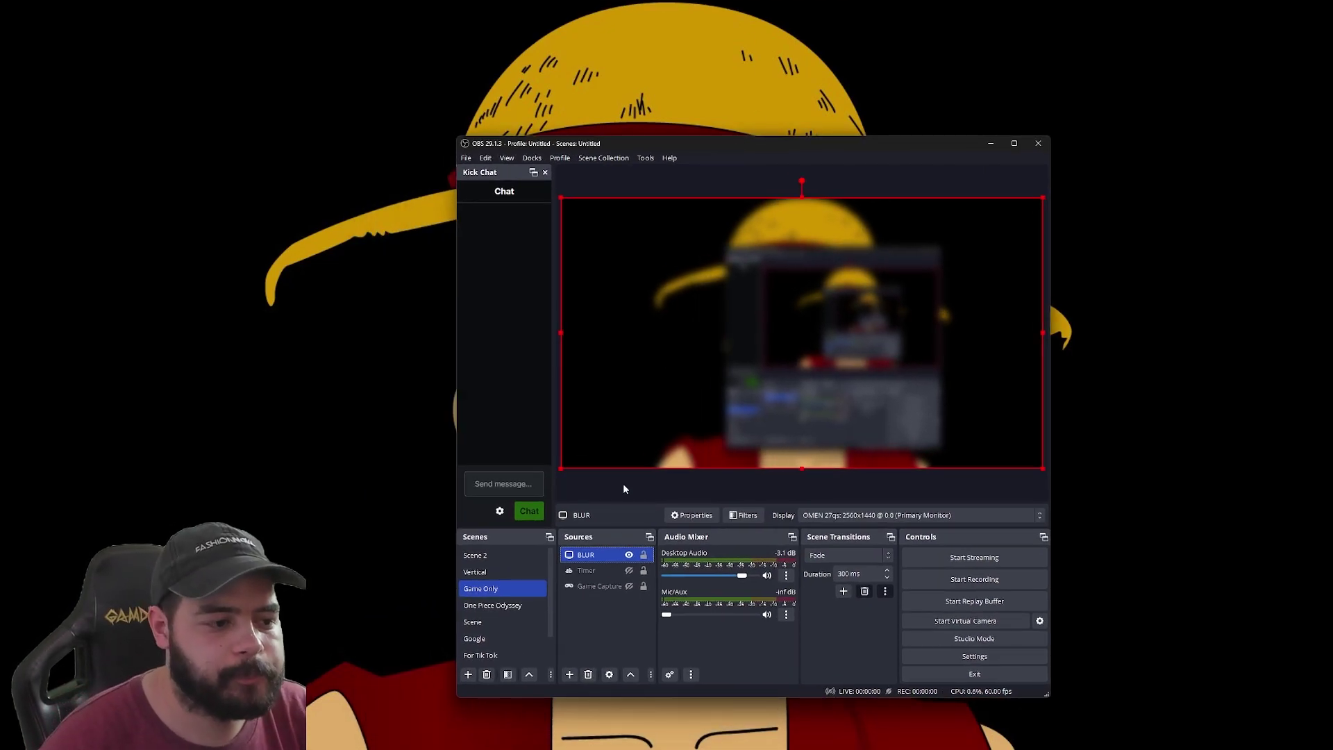
Open BLUR's filters and toggle the Composite Blur filter off and back on.
right_click(606, 555)
click(649, 534)
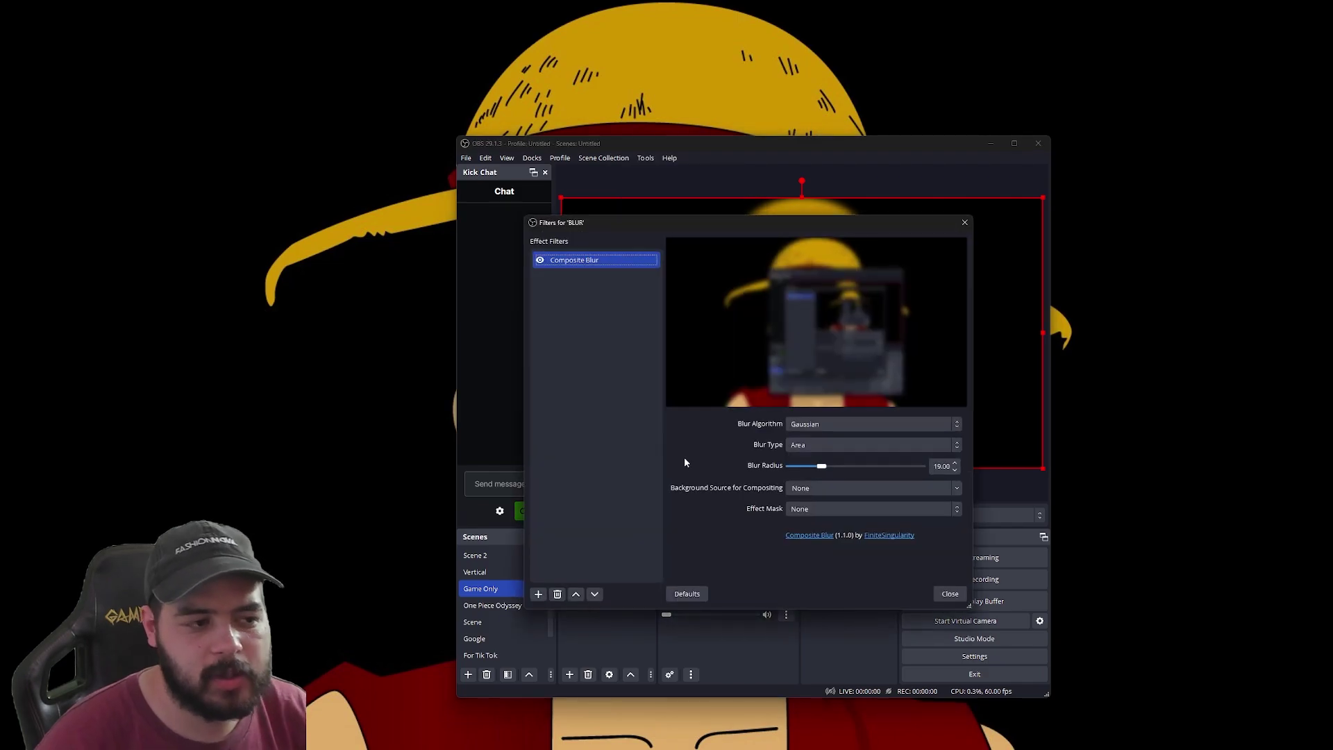
click(541, 261)
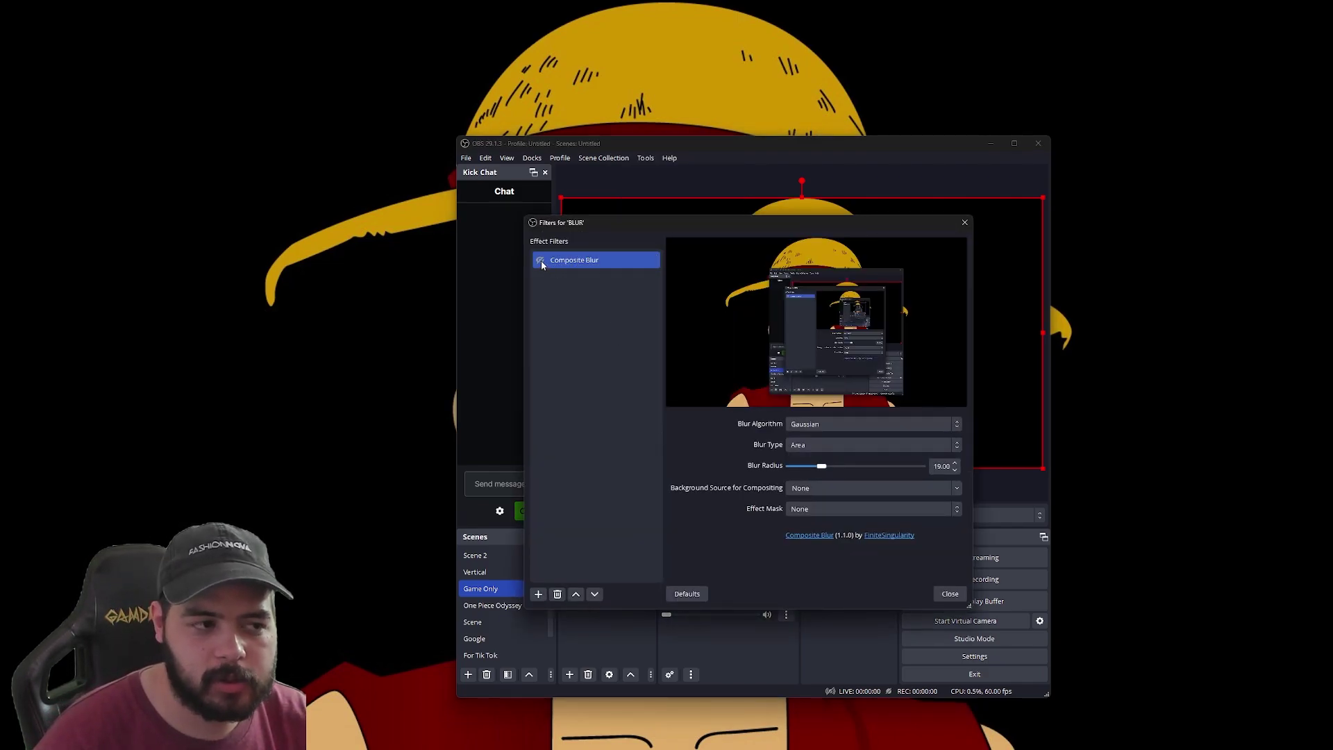
click(541, 261)
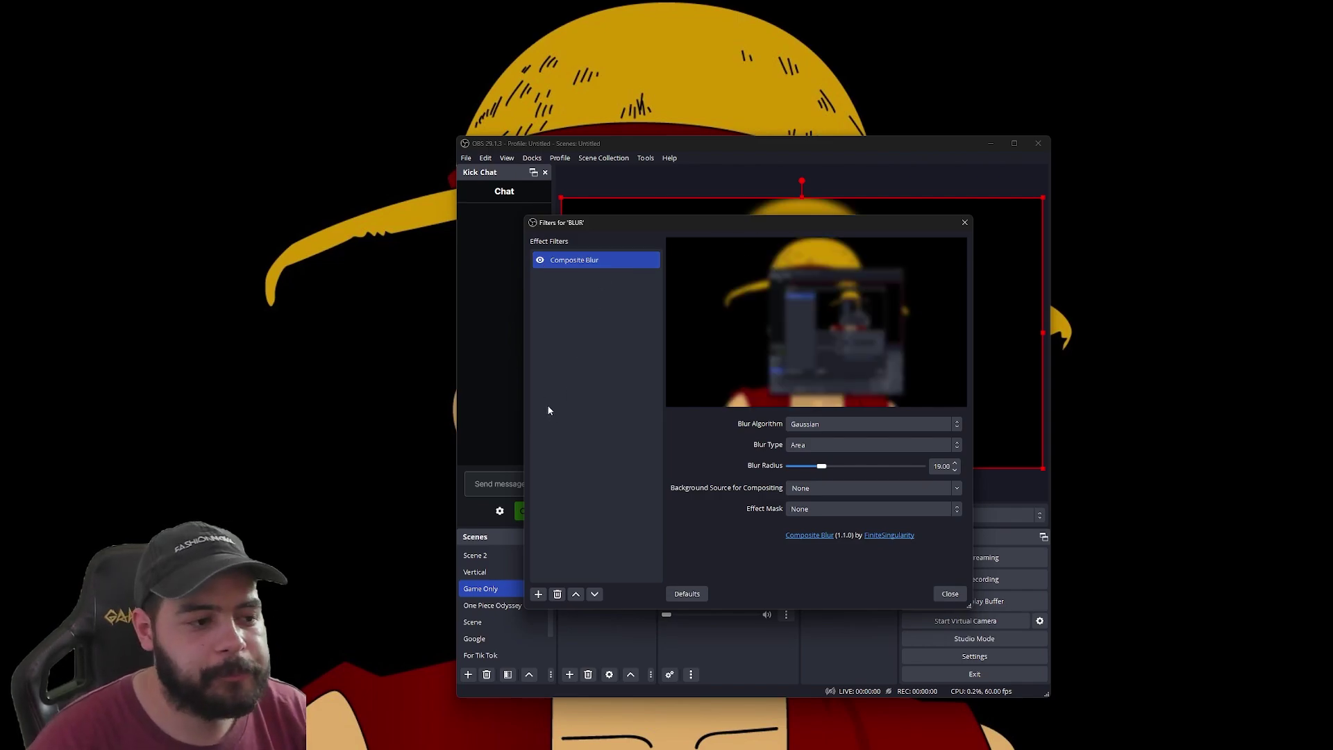
Add a second Composite Blur filter from the Effect Filters list.
click(572, 422)
click(539, 594)
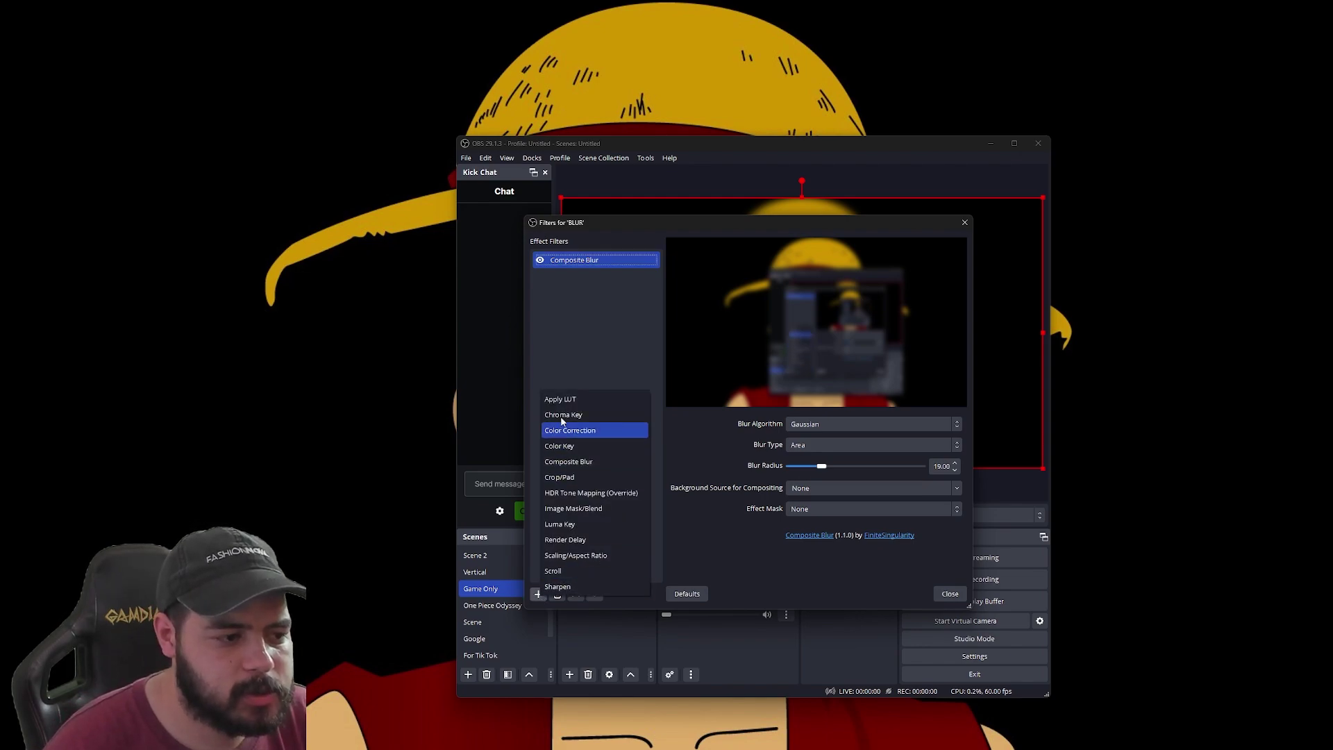
click(602, 462)
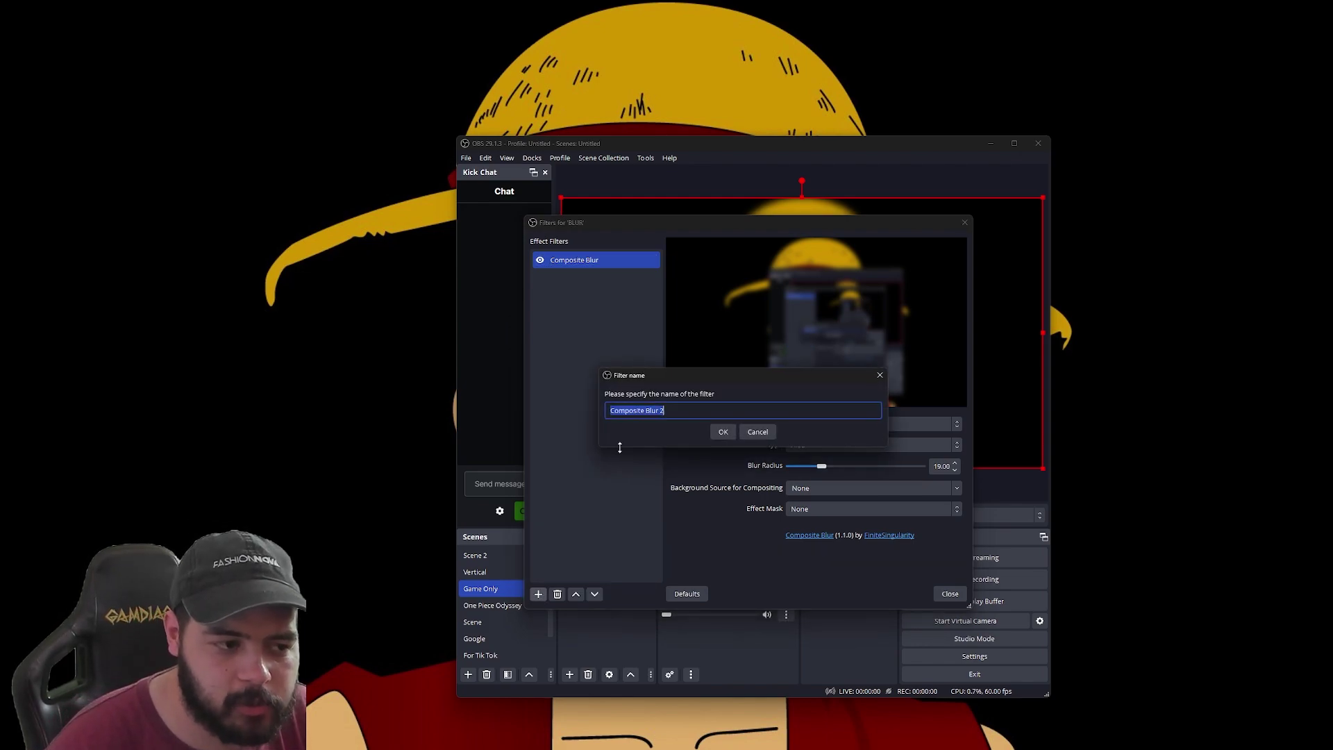
Keep the name Composite Blur 2 and disable the original Composite Blur filter.
click(722, 431)
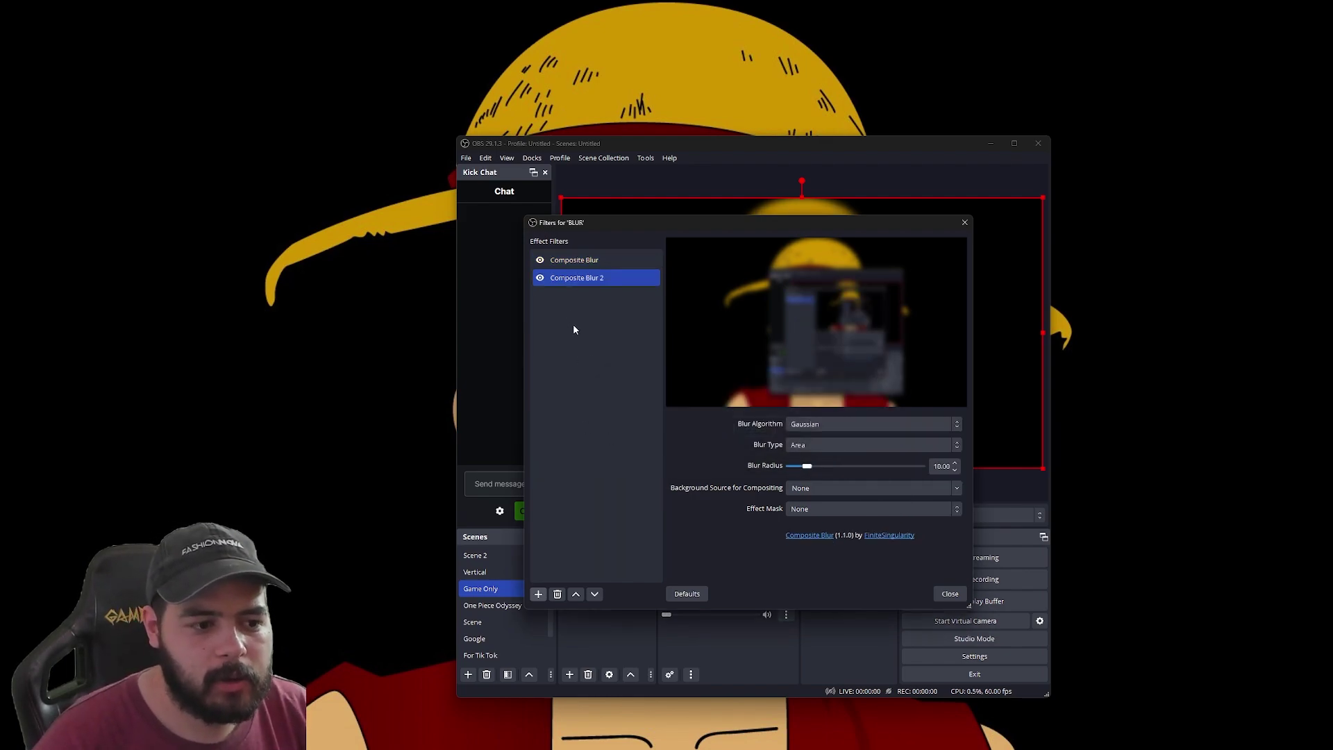
click(809, 425)
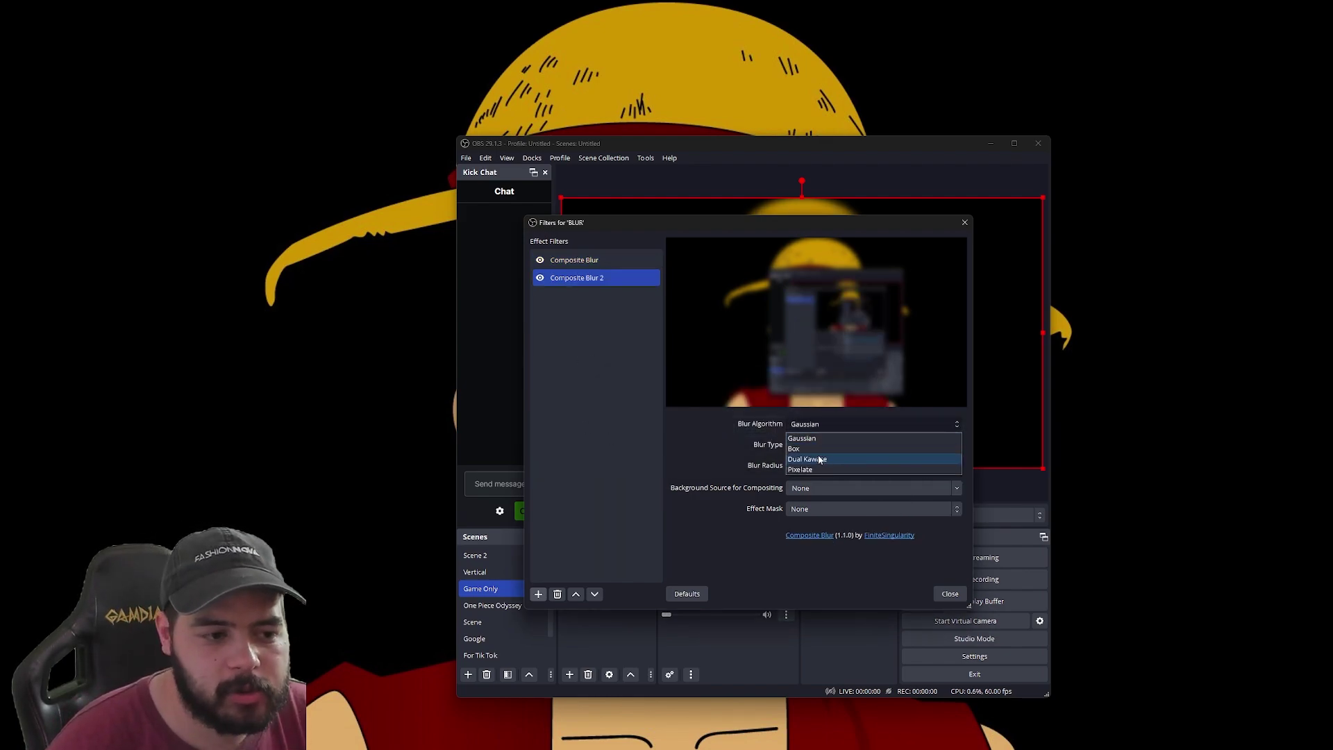
click(540, 261)
click(541, 262)
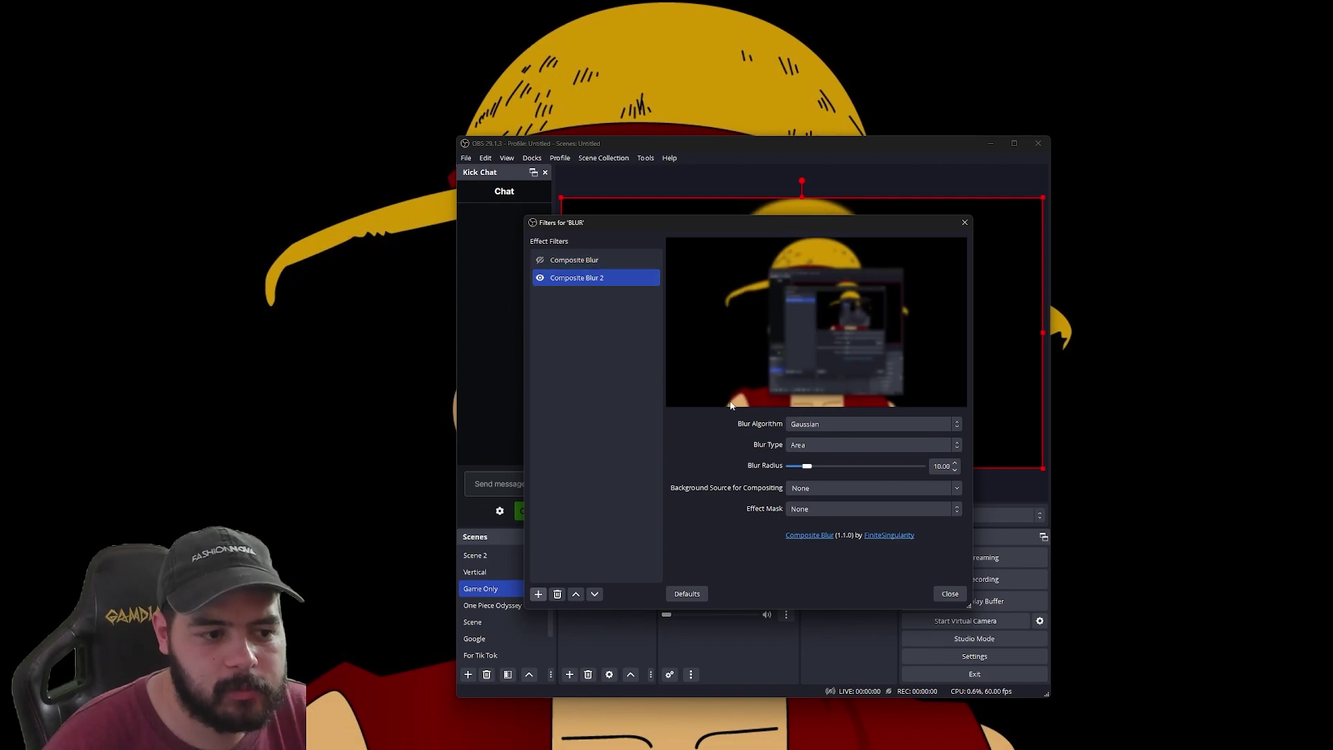
Try Box and Dual Kawase, then set Composite Blur 2 to Pixelate with a larger pixel size.
click(831, 425)
click(828, 449)
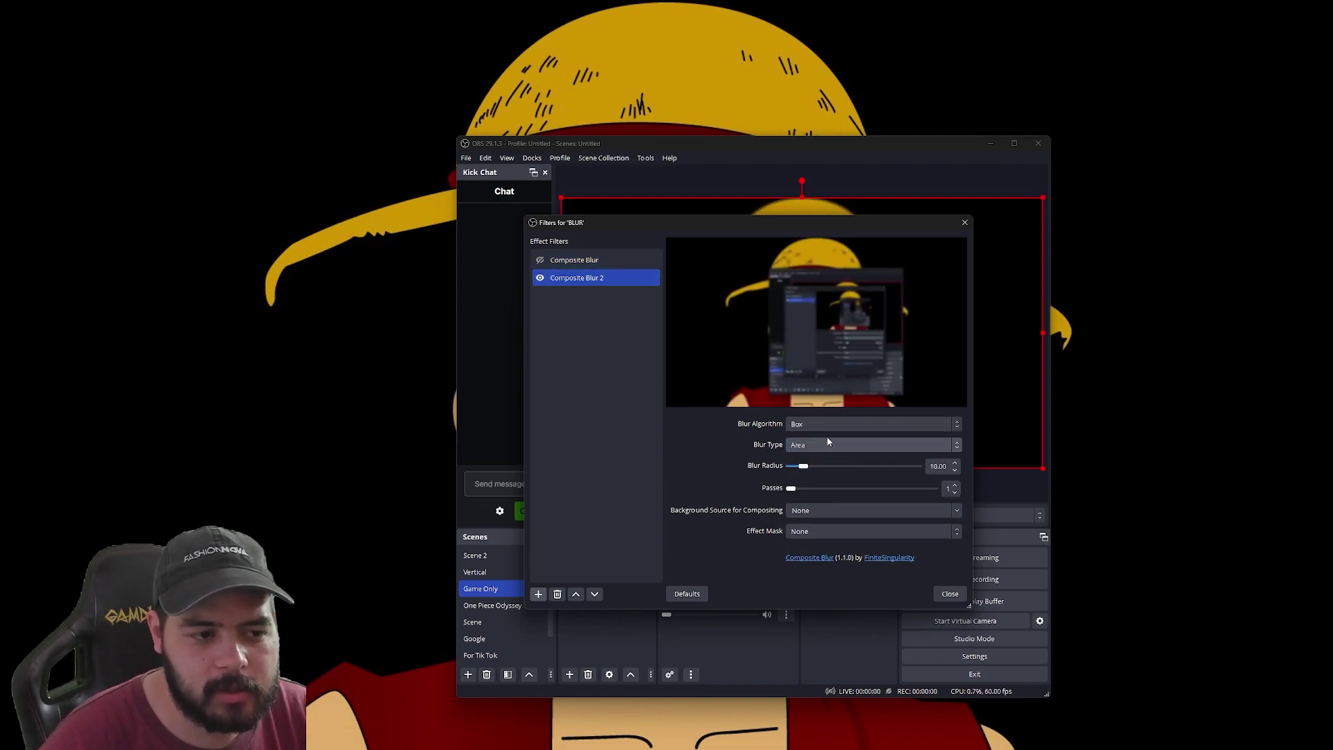
click(839, 425)
click(830, 458)
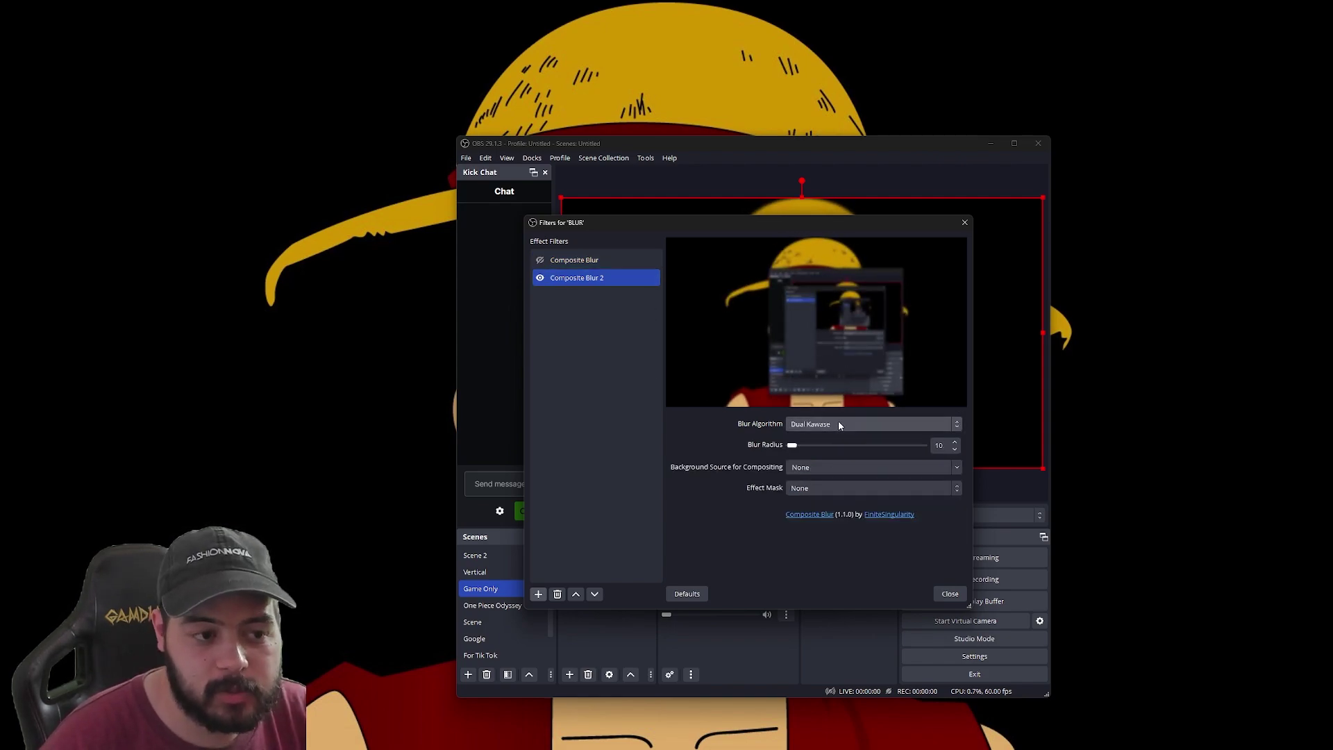
click(839, 425)
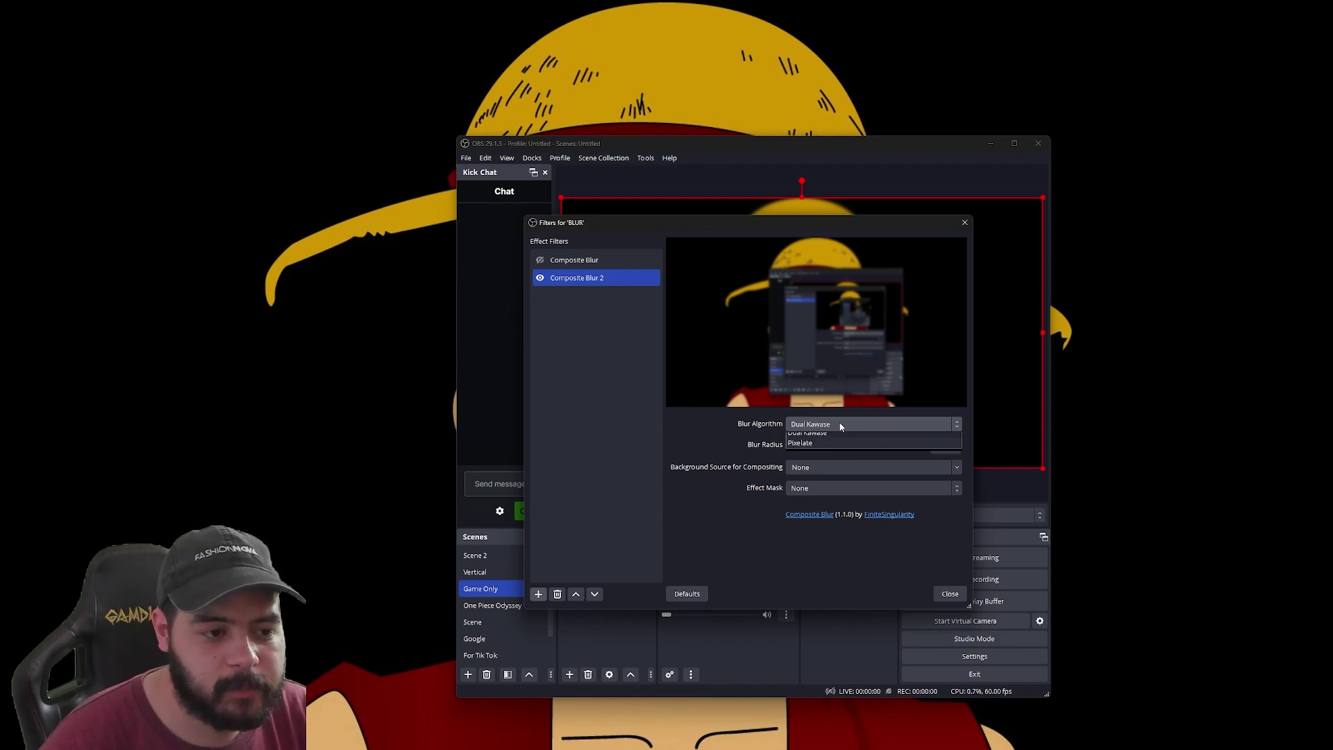
click(830, 467)
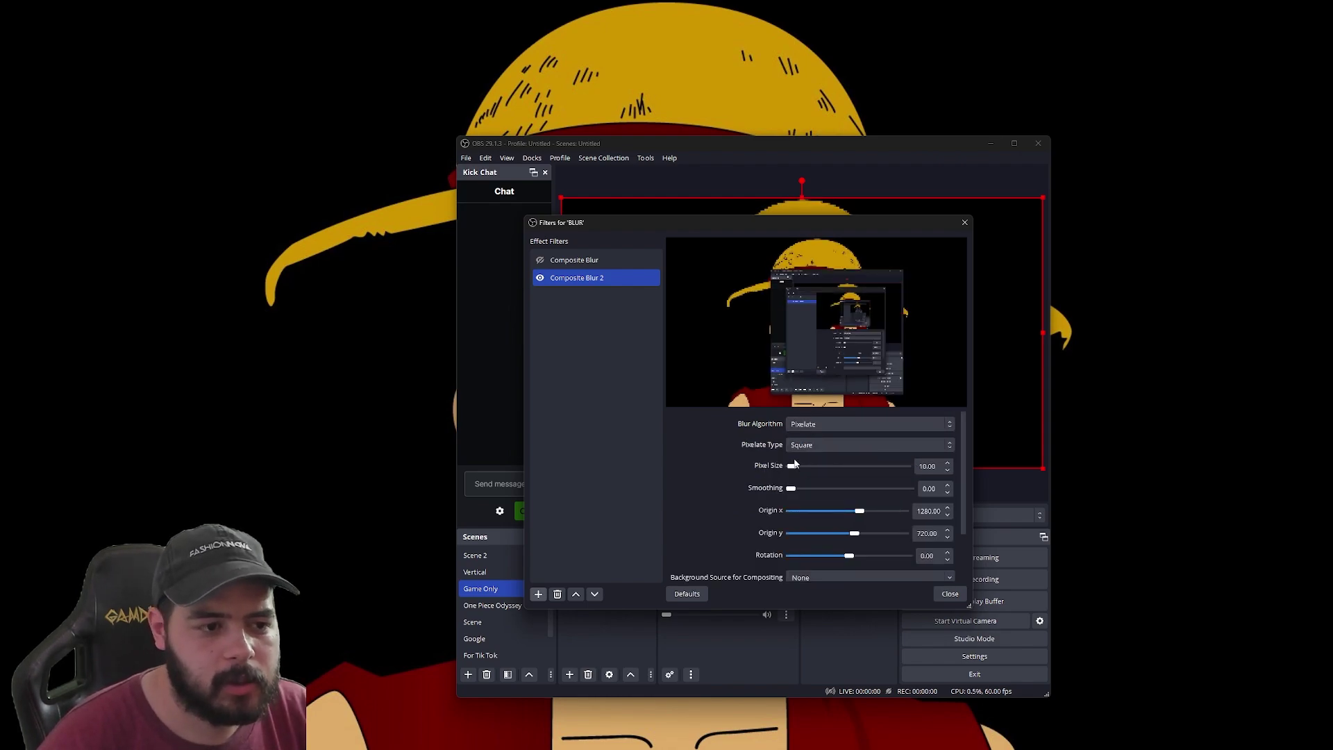
mouse_move(793, 467)
mouse_down()
mouse_move(820, 469)
mouse_move(807, 468)
mouse_up()
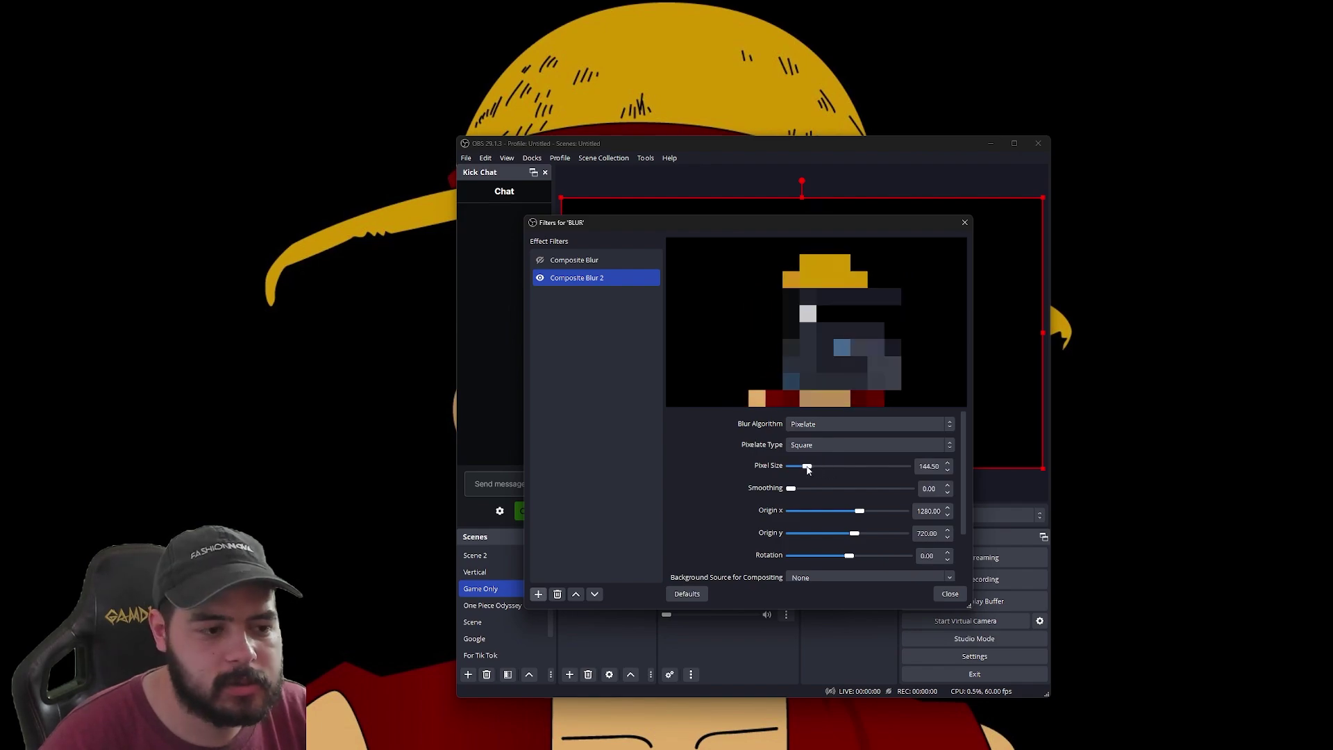
click(817, 427)
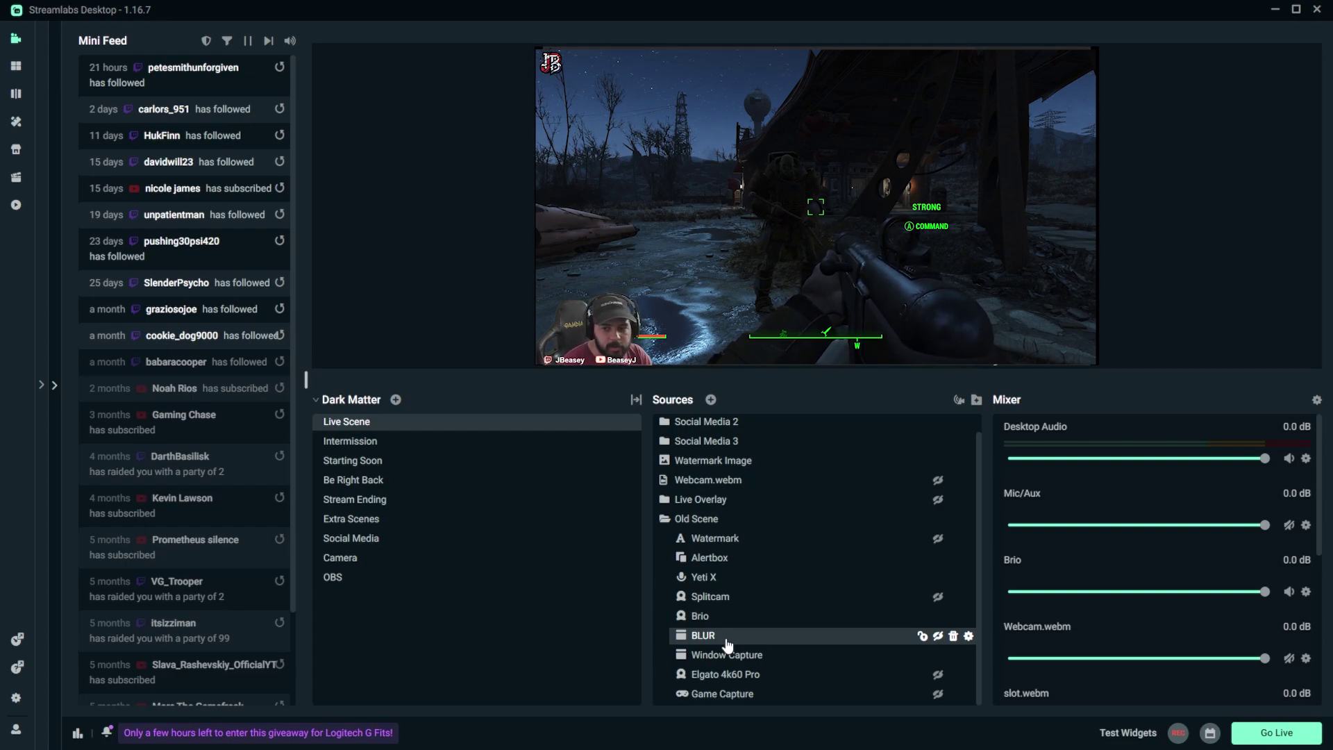
Open BLUR's Properties, showing Window Capture of the OBS Studio 29.1.3 window with Client Area on.
right_click(781, 638)
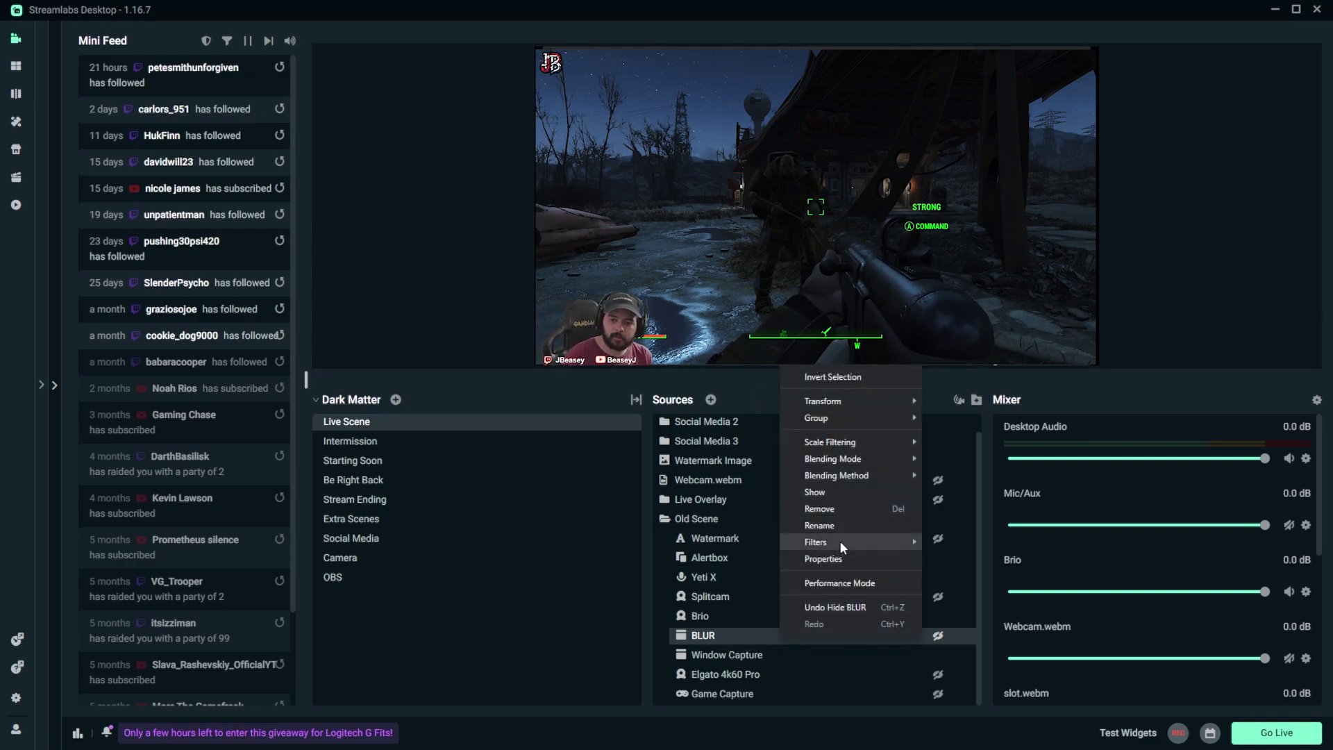
mouse_move(840, 546)
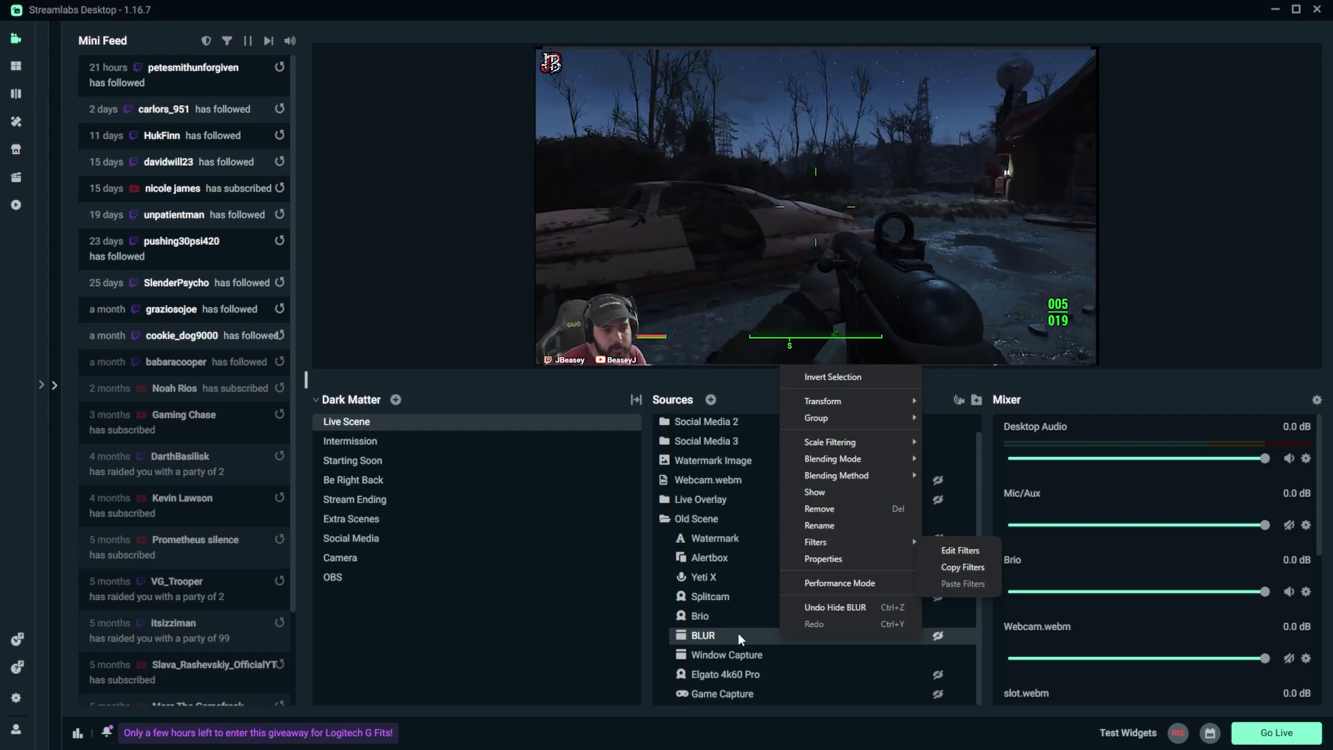
click(738, 633)
double_click(735, 635)
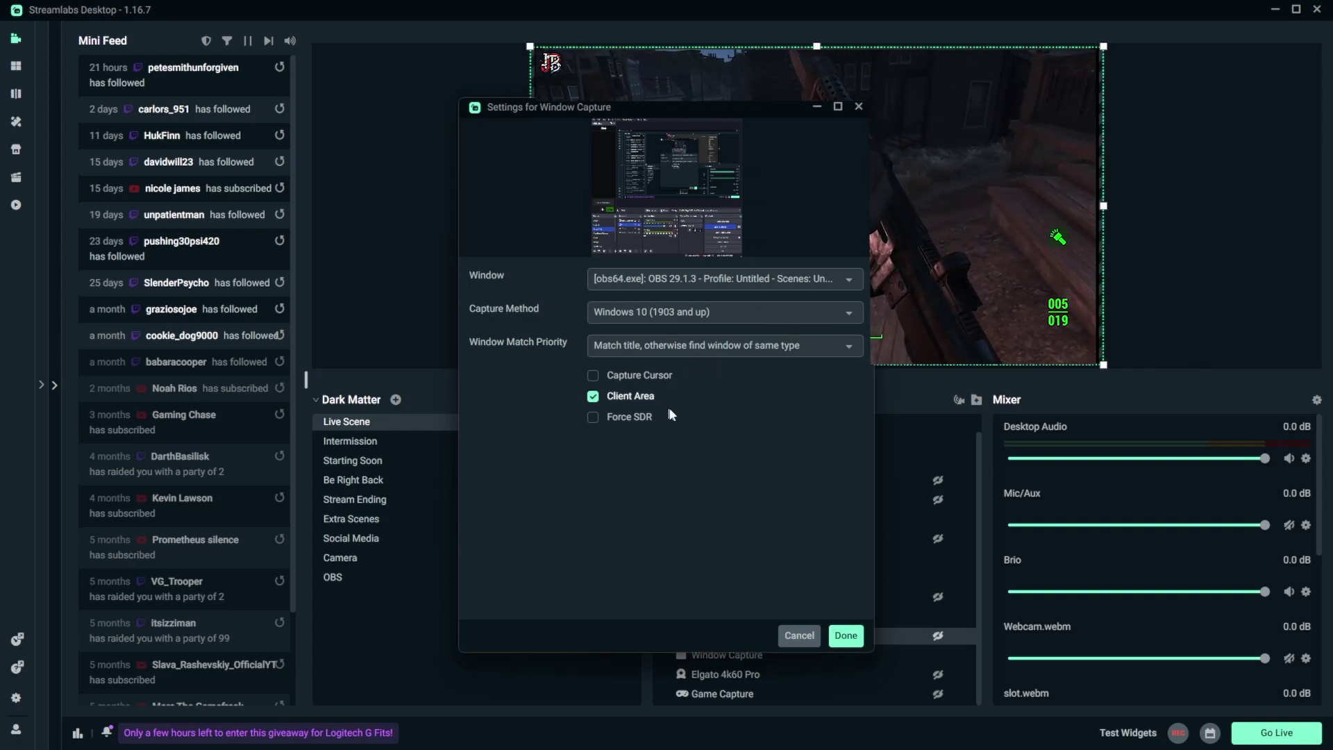
Confirm the Window Capture settings with Done, then dismiss BLUR's right-click menu.
click(846, 637)
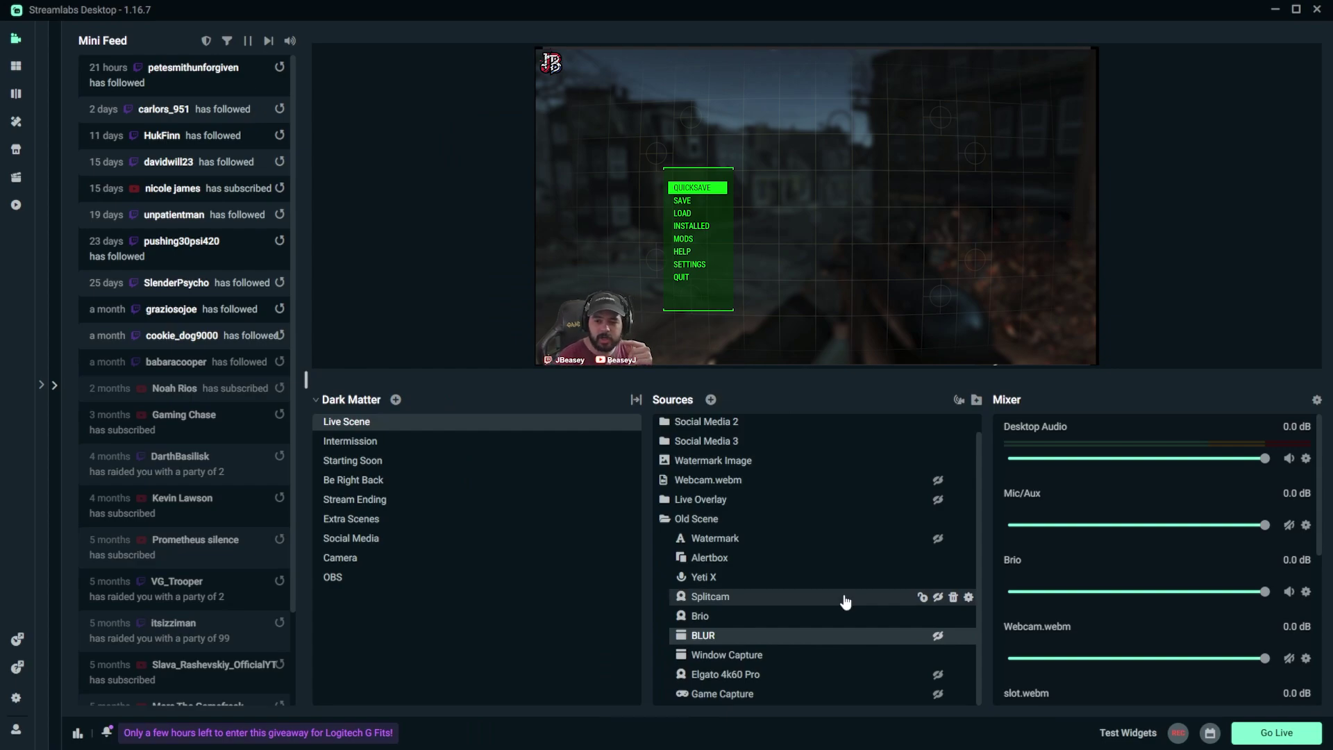
right_click(808, 637)
mouse_move(866, 543)
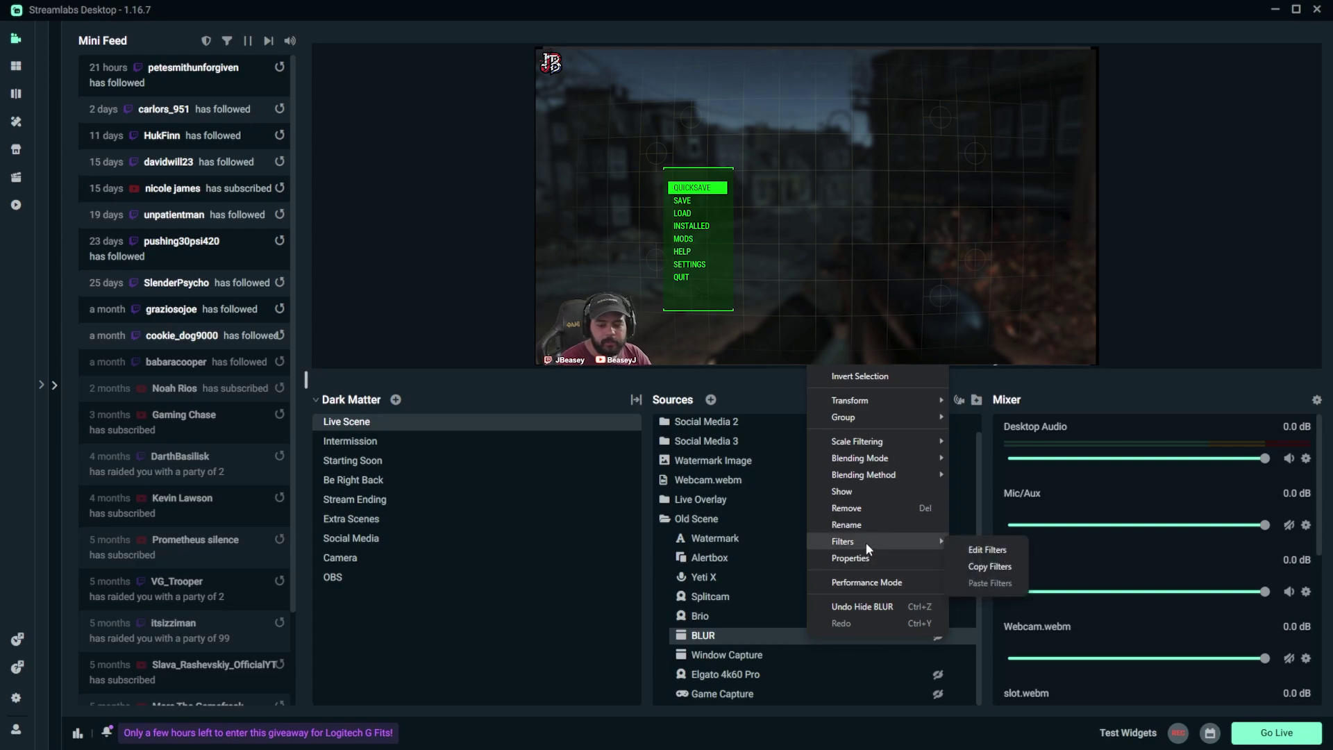
click(743, 645)
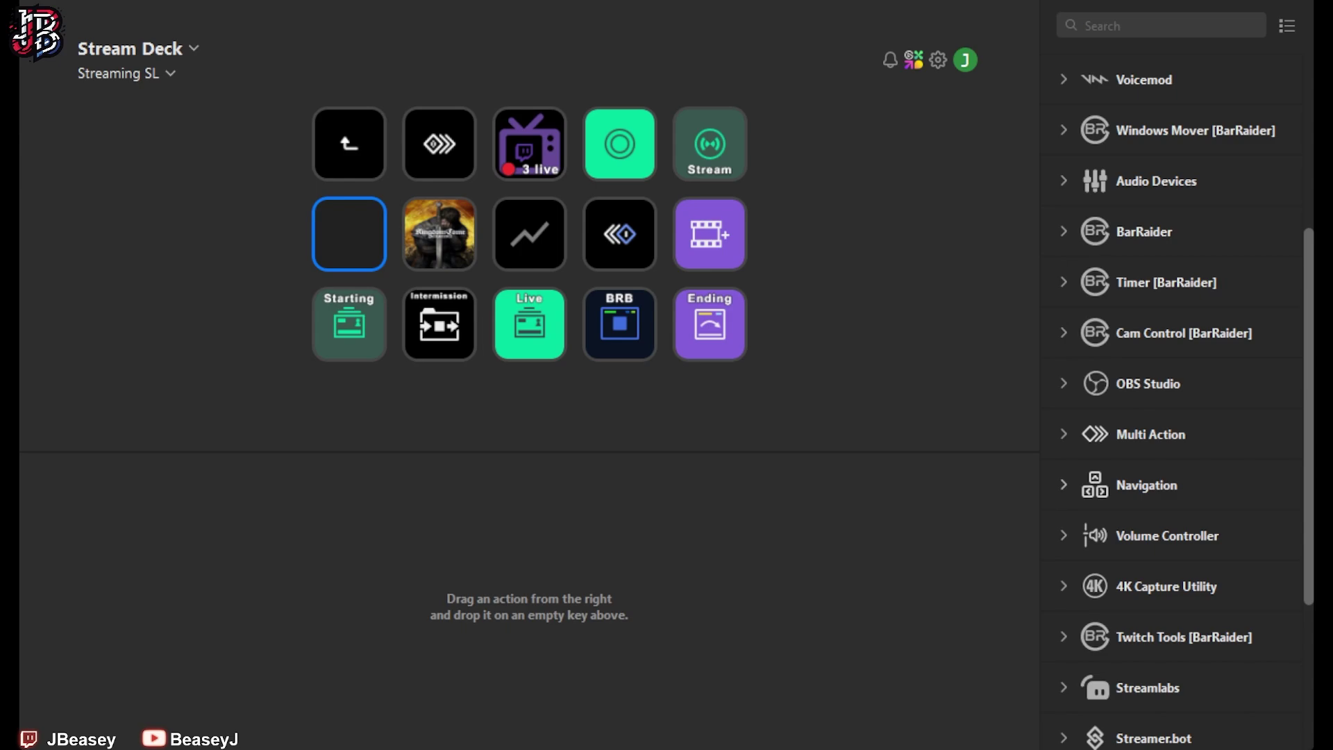
Place a Multi Action Switch on the empty Stream Deck key.
click(1063, 434)
drag(1190, 521, 382, 245)
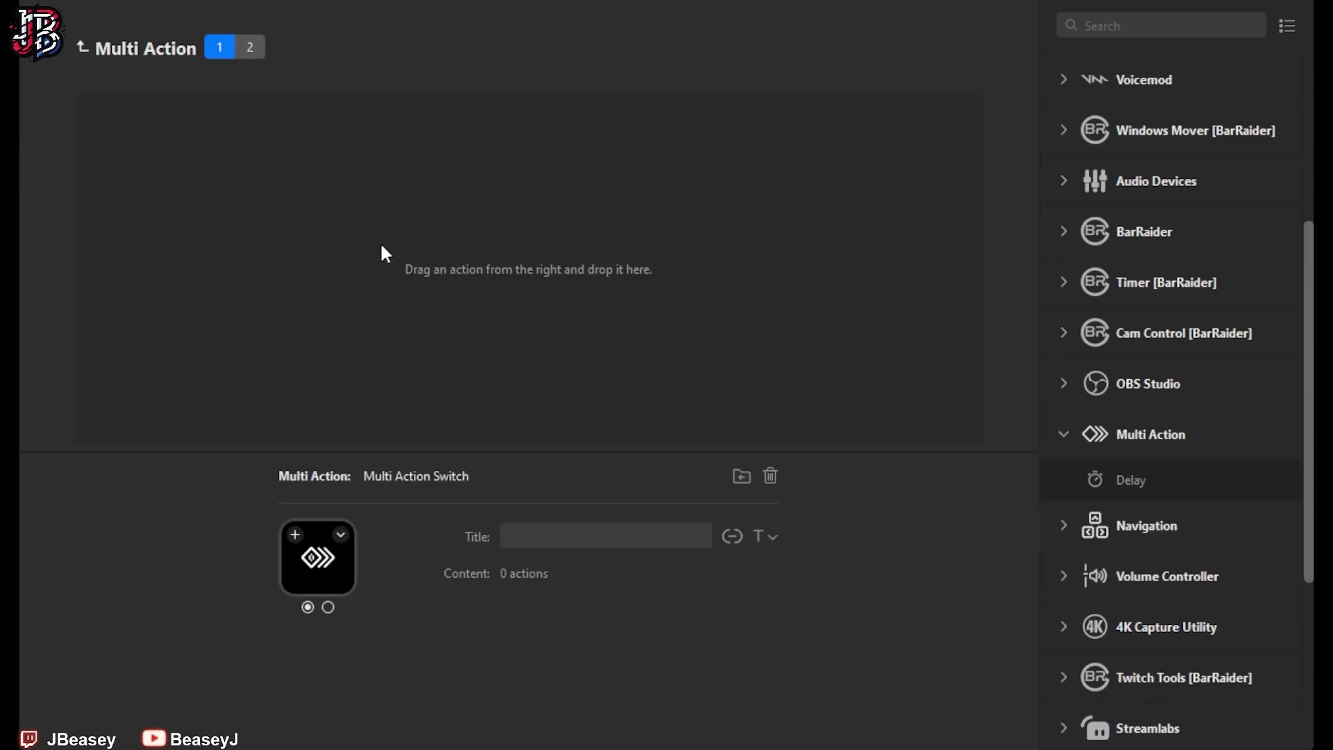
scroll(1078, 193, up, 5)
Add a System Open action for OBS and a Streamlabs Source action for Old Scene BLUR to state 1.
click(1064, 180)
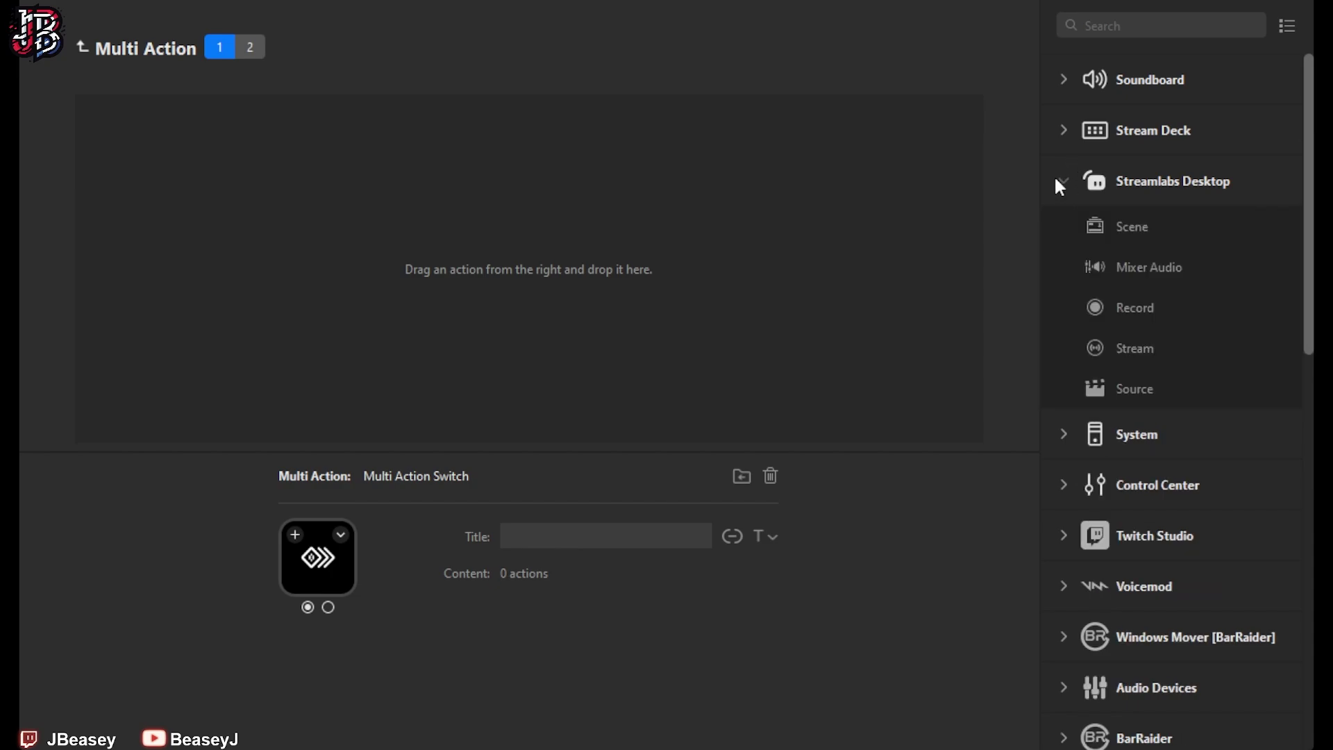
click(1056, 178)
click(1063, 235)
drag(1134, 379, 671, 308)
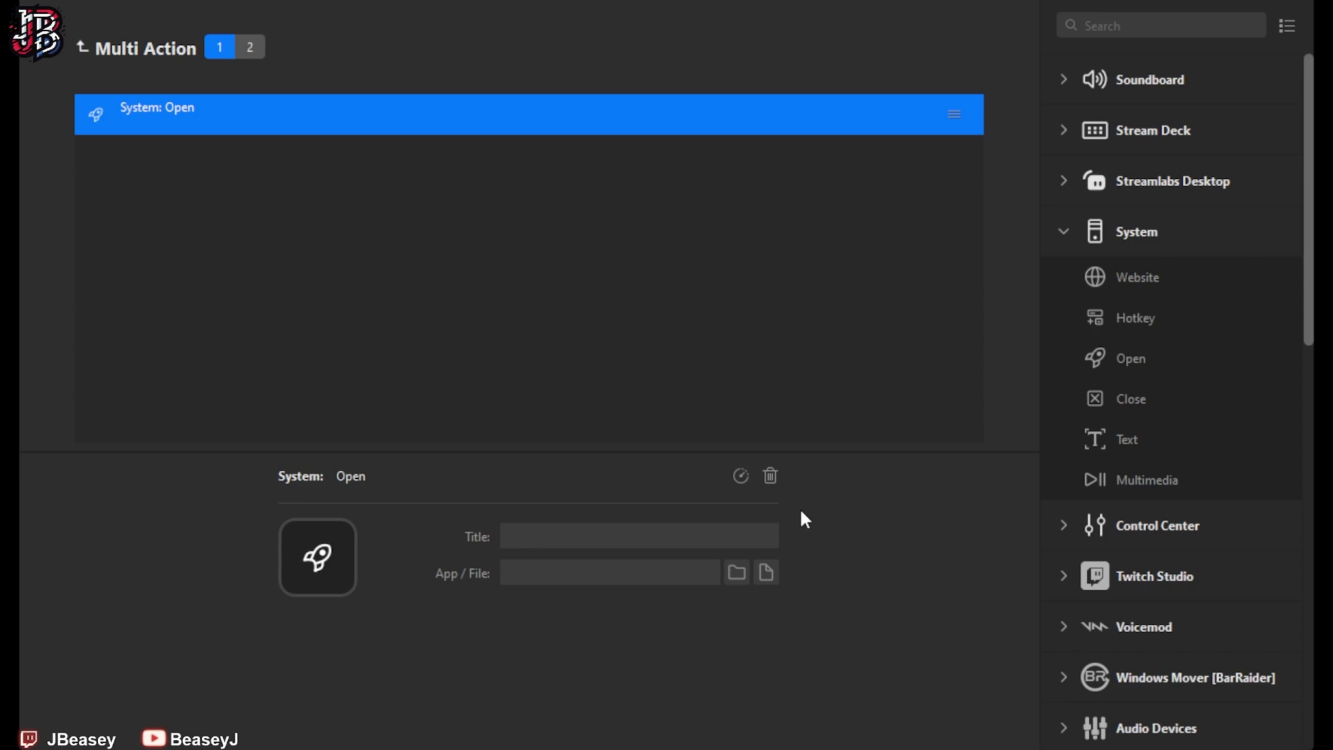
click(1065, 230)
click(1061, 183)
drag(1122, 379, 652, 229)
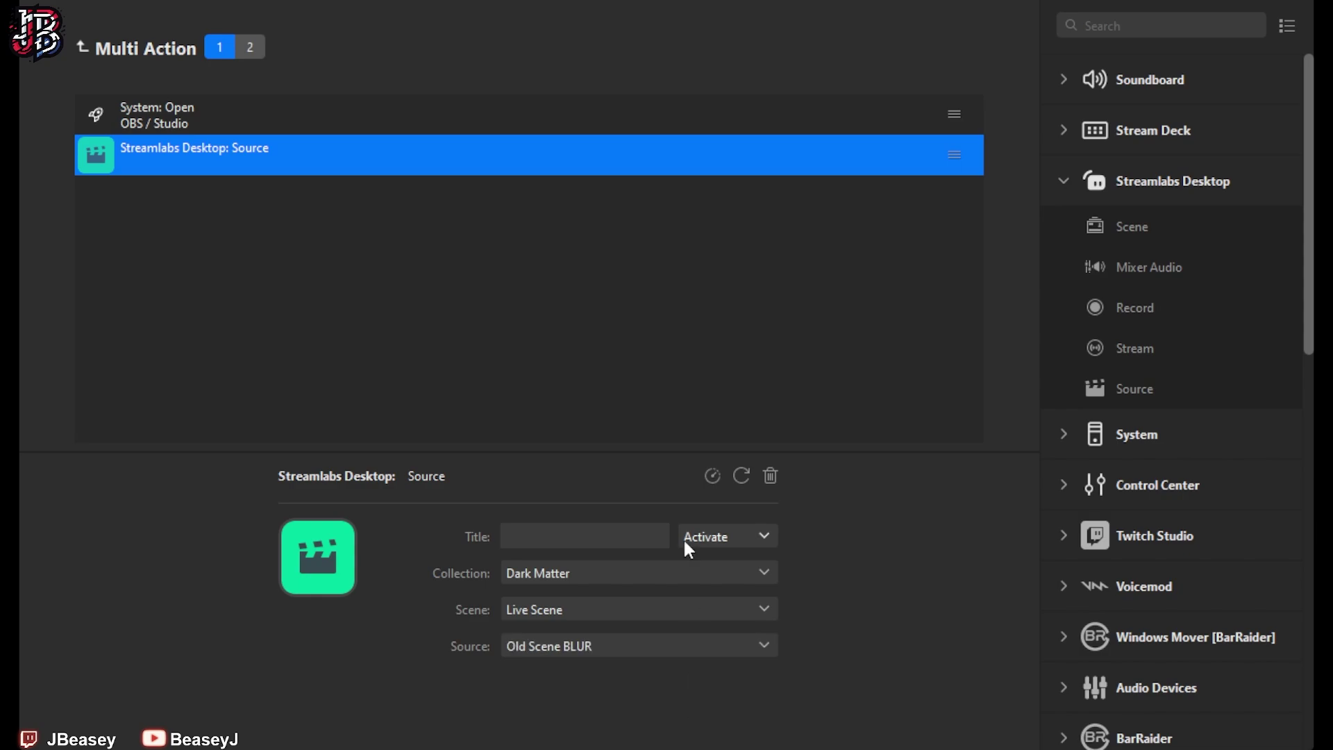
click(250, 47)
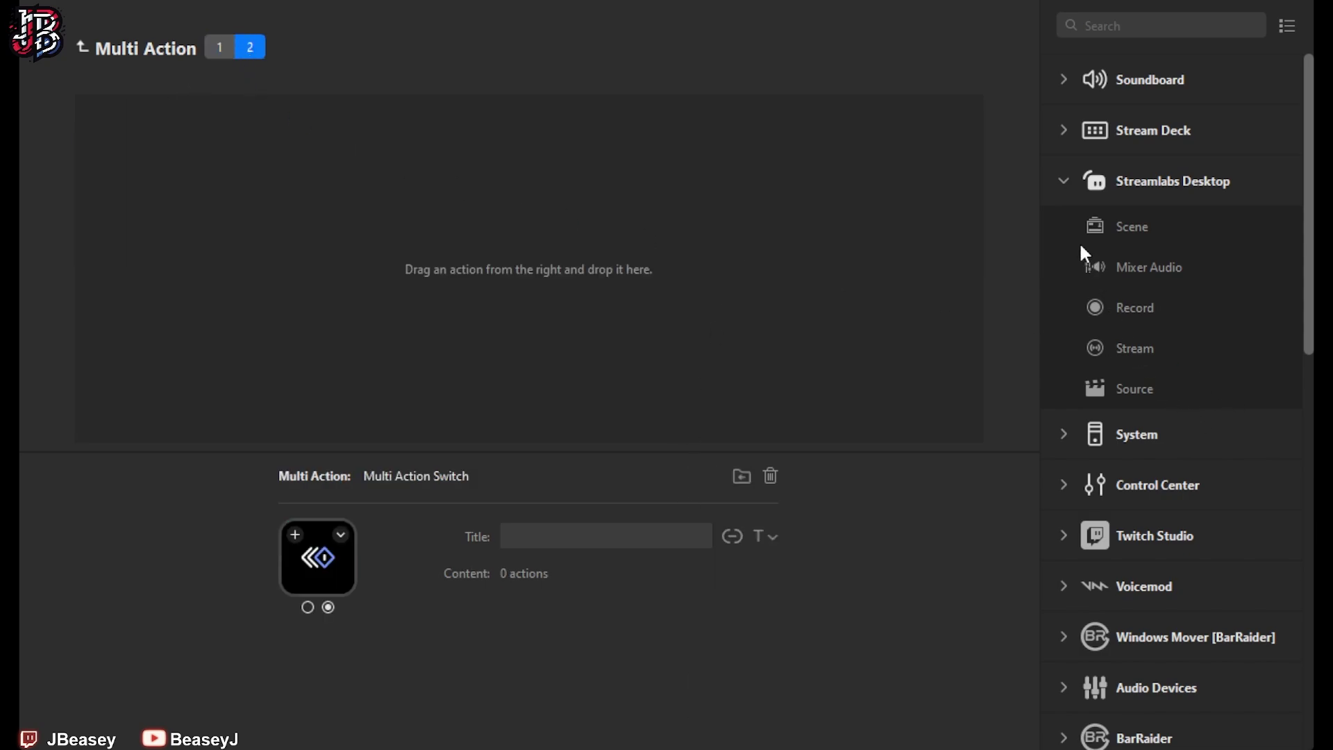
Give state 2 a System Close action for OBS and a Streamlabs Source action for Old Scene BLUR.
click(1062, 233)
drag(1136, 391, 486, 216)
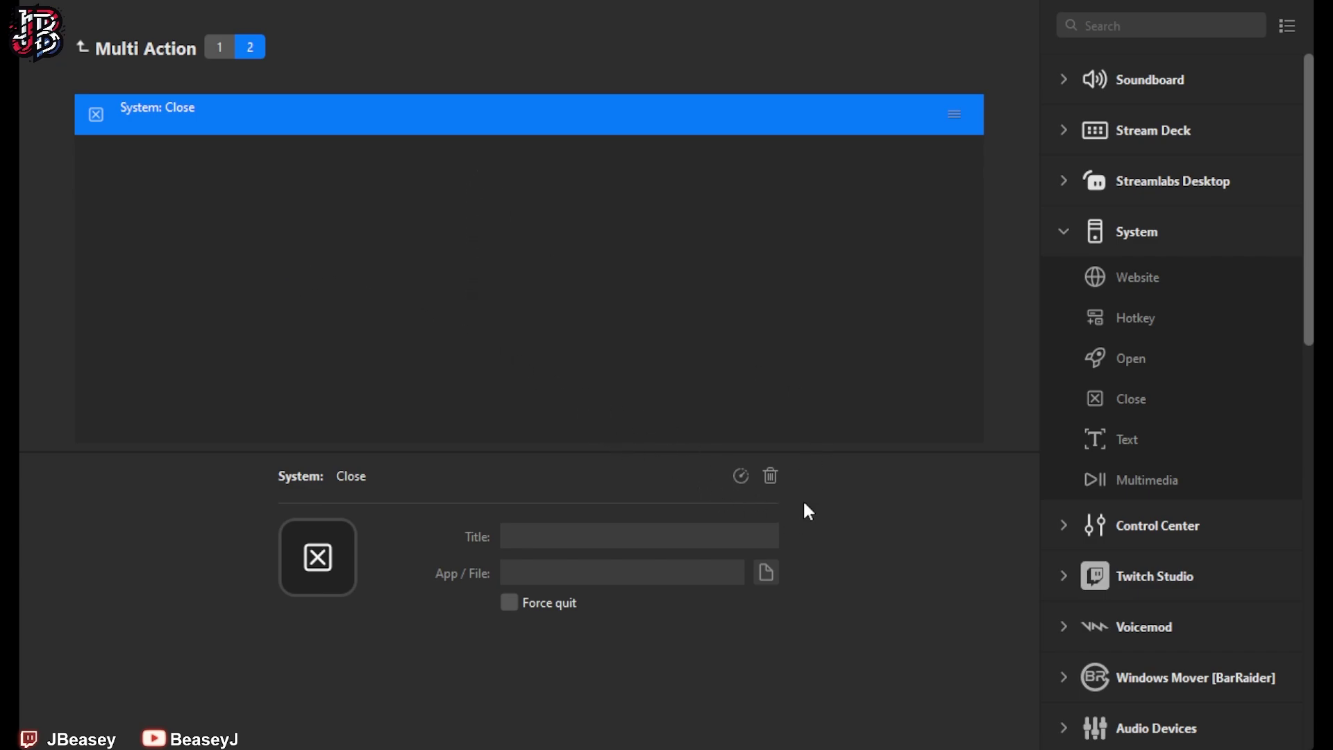
click(1063, 229)
click(1069, 182)
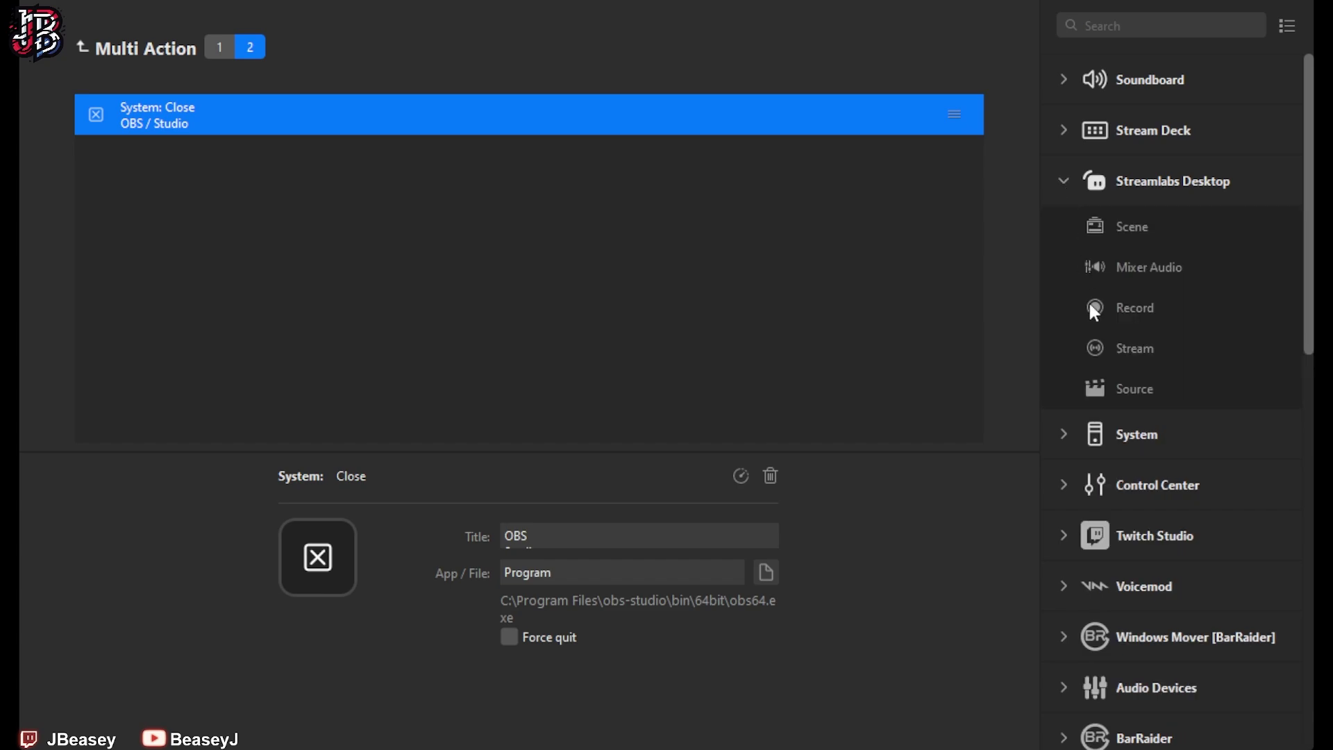
drag(1124, 390, 519, 293)
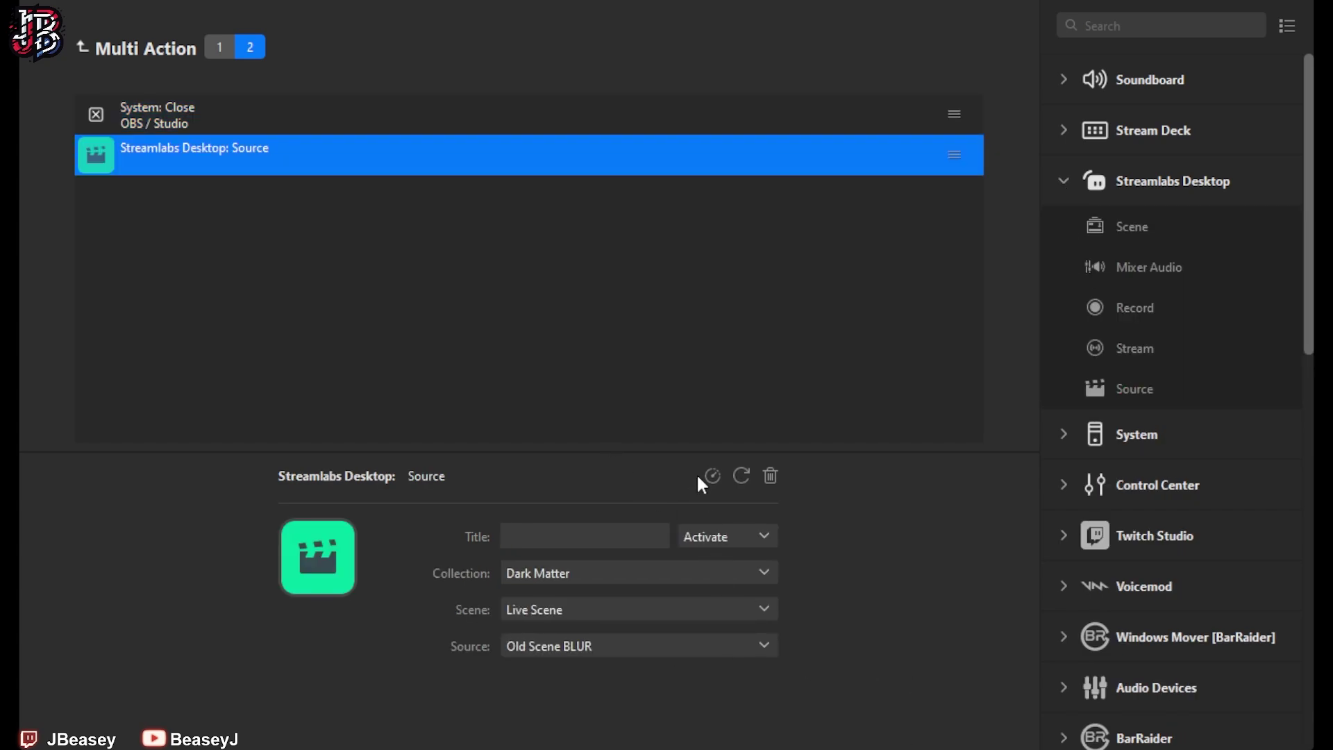
click(682, 344)
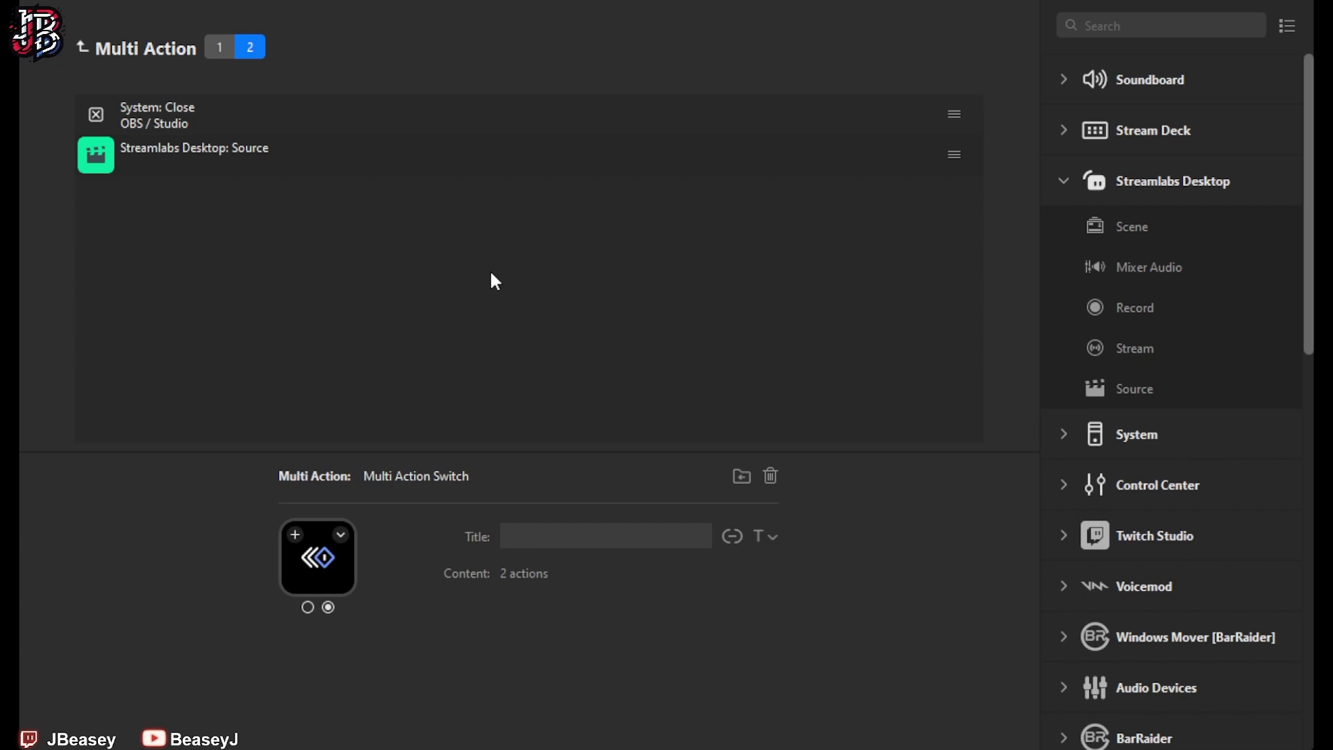
click(84, 48)
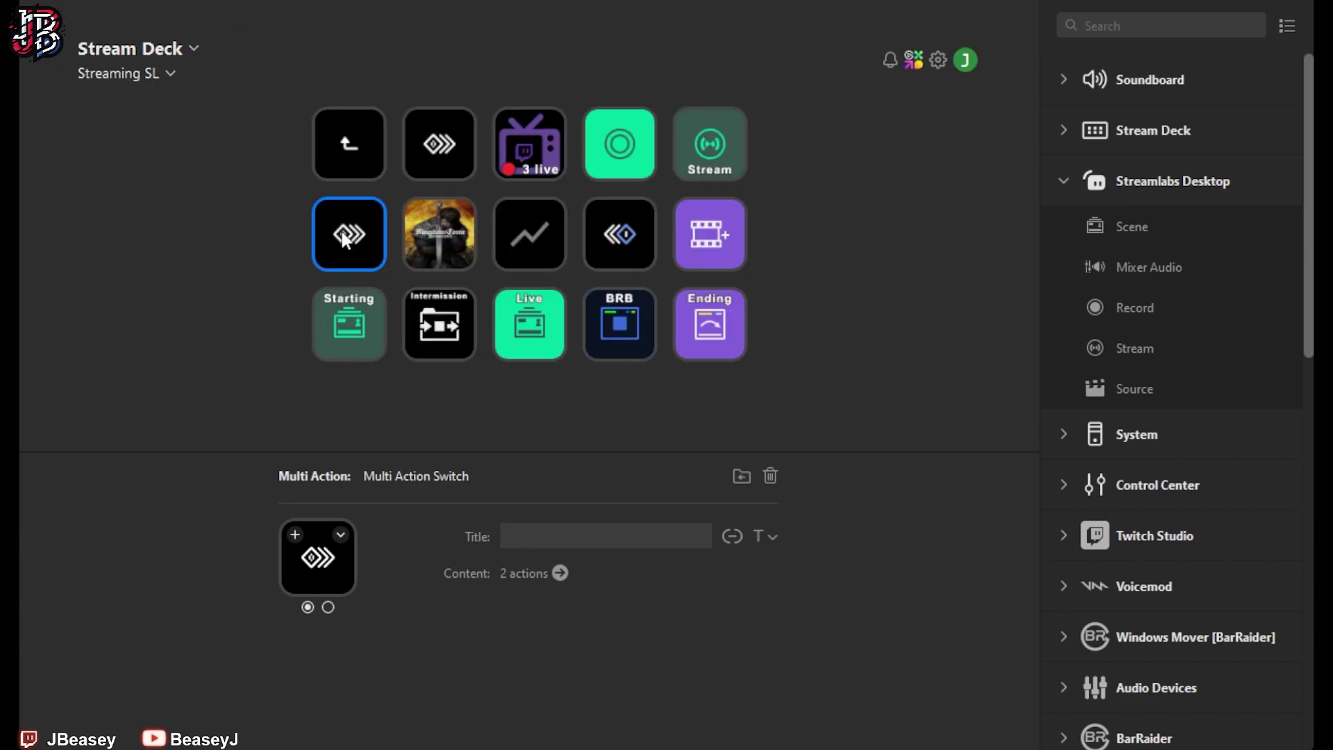